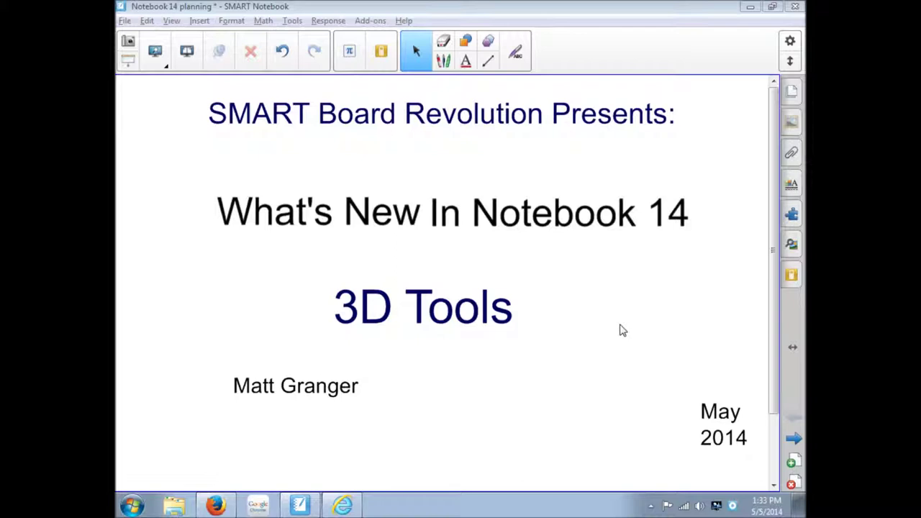
Step: Advance to the SMART Exchange lesson page and open the SMART Exchange 3D content site through the gallery's Trimble 3D warehouse entry
{"action": "left_click", "coordinate": [795, 439]}
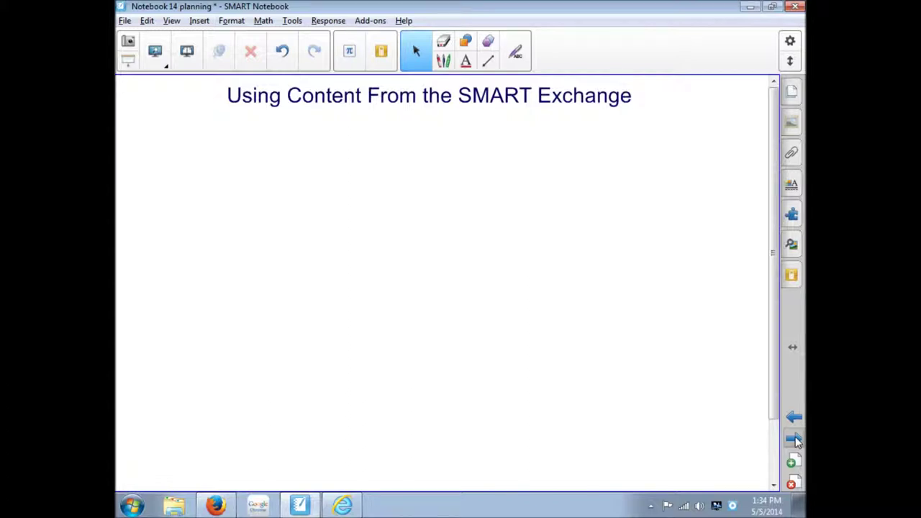
{"action": "left_click", "coordinate": [793, 123]}
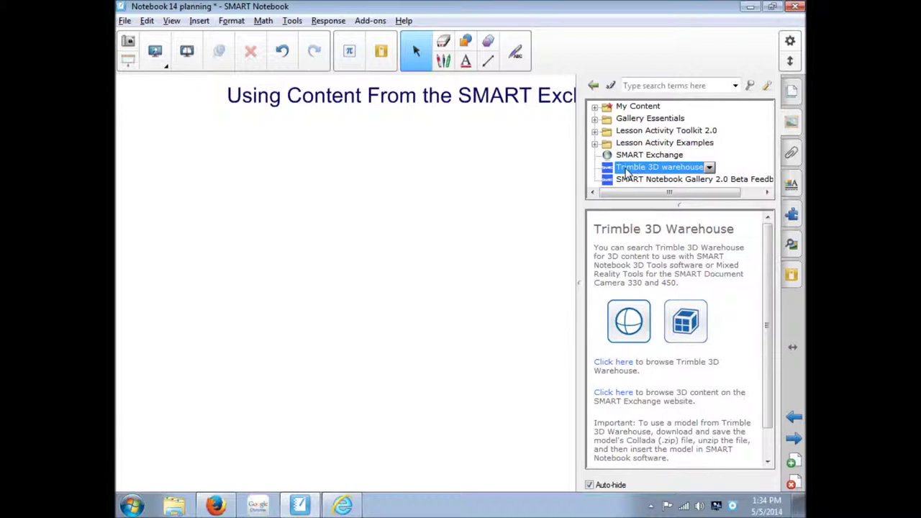
{"action": "left_click", "coordinate": [613, 392]}
{"action": "left_click", "coordinate": [679, 13]}
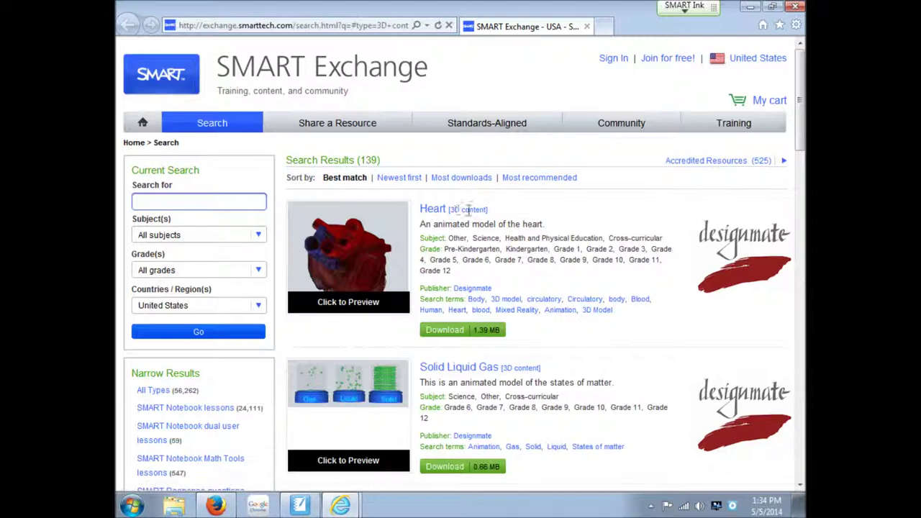
Step: Download the Heart 3D model from the SMART Exchange results and open it in a maximized SMART Notebook window
{"action": "left_click", "coordinate": [804, 220]}
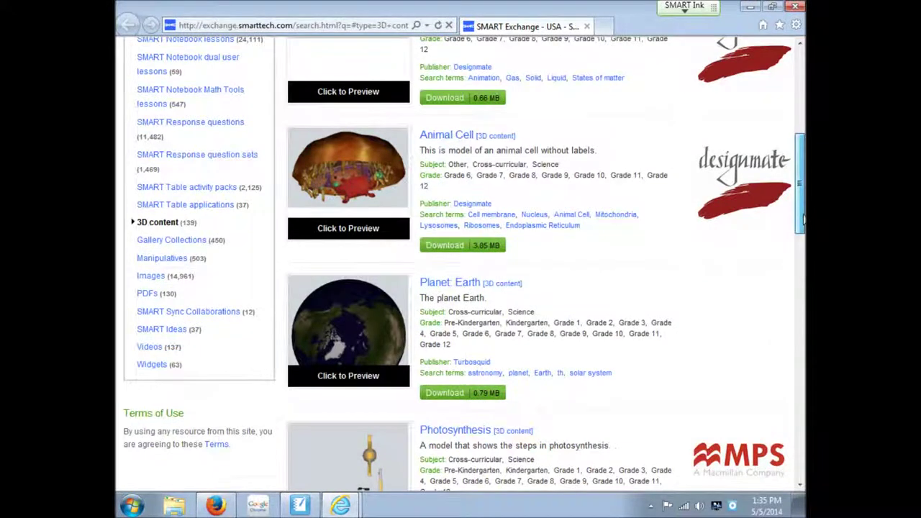
{"action": "left_click", "coordinate": [799, 86]}
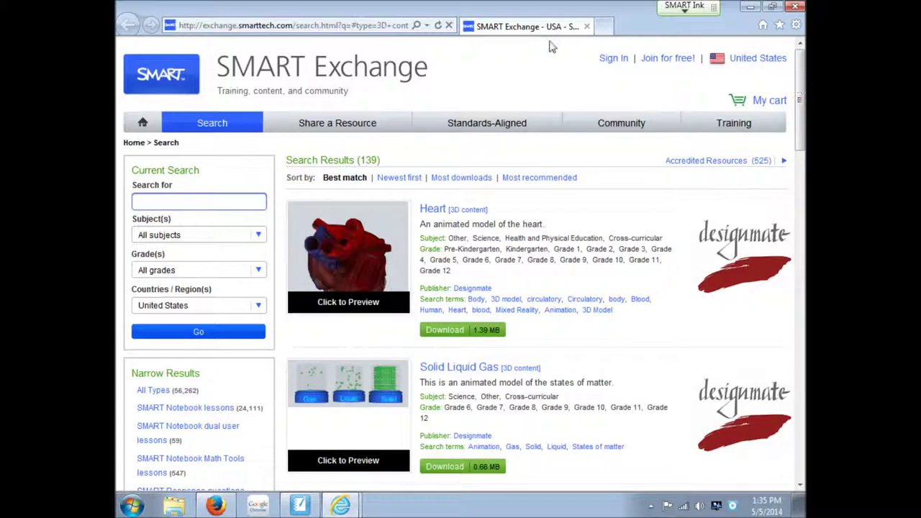
{"action": "left_click", "coordinate": [146, 205]}
{"action": "mouse_move", "coordinate": [798, 113]}
{"action": "left_mouse_down"}
{"action": "mouse_move", "coordinate": [798, 380]}
{"action": "mouse_move", "coordinate": [797, 107]}
{"action": "left_mouse_up"}
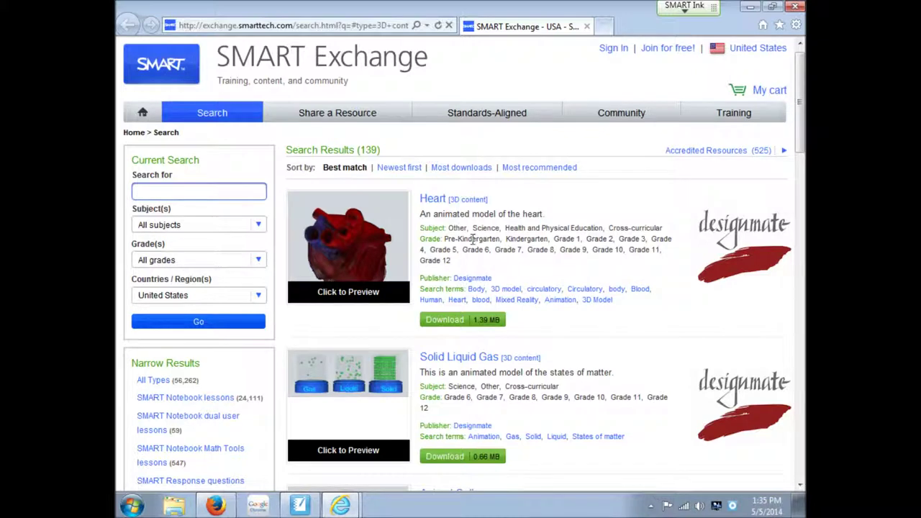
{"action": "left_click", "coordinate": [446, 323]}
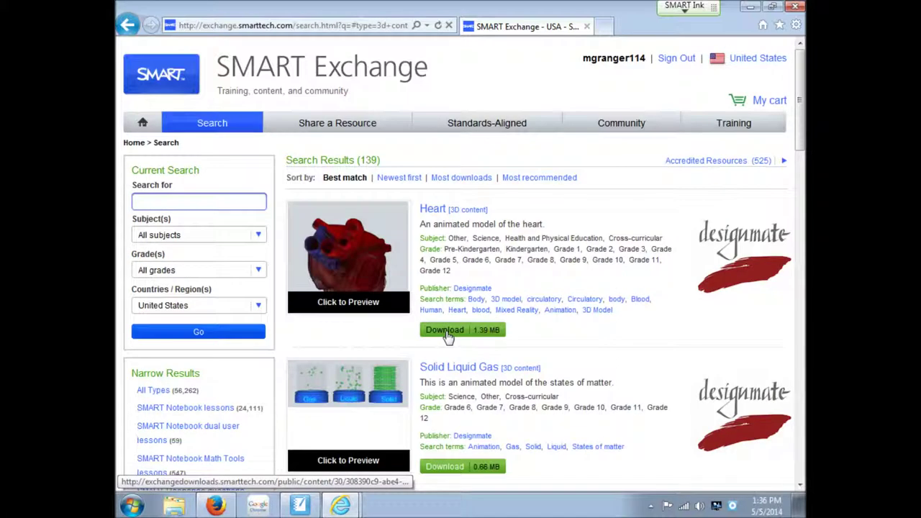
{"action": "left_click", "coordinate": [447, 334]}
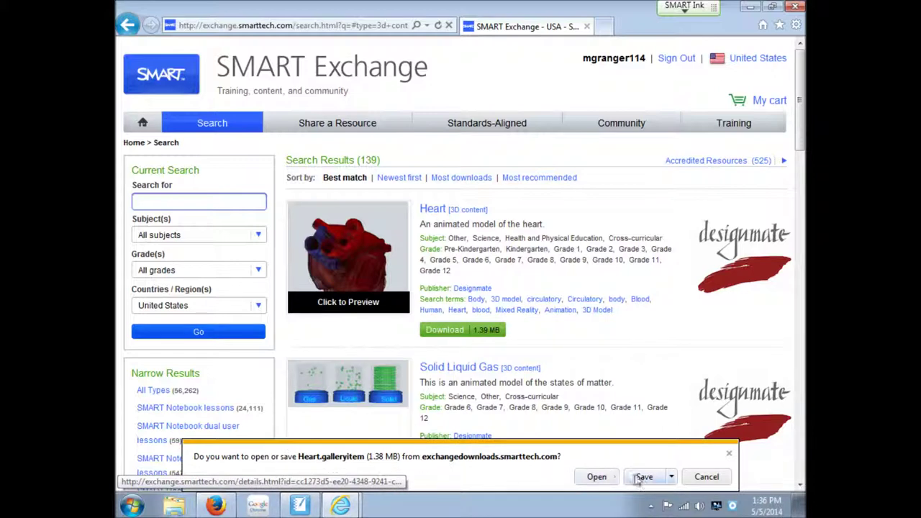
{"action": "left_click", "coordinate": [598, 478]}
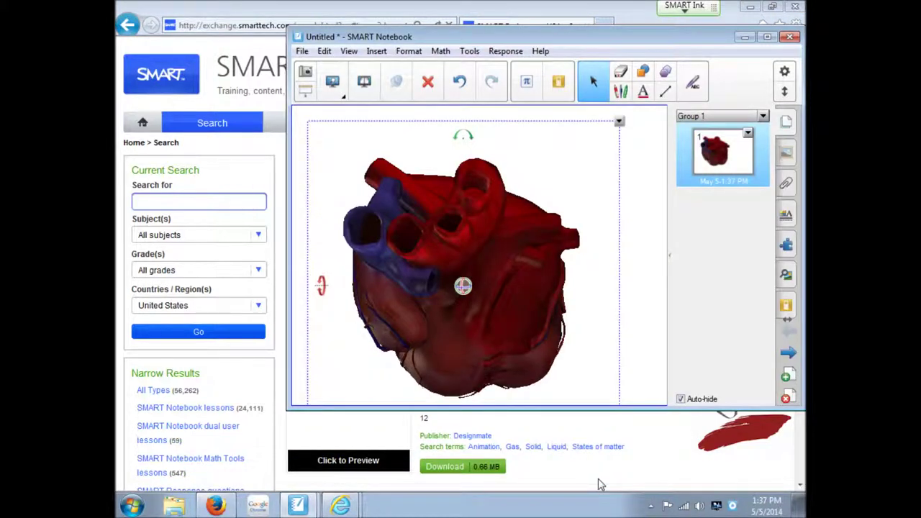
{"action": "left_click", "coordinate": [767, 36]}
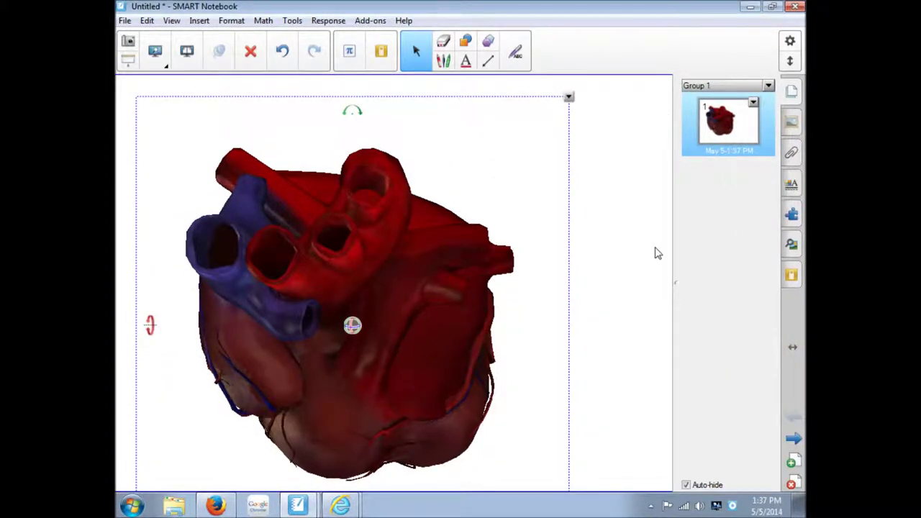
{"action": "left_click", "coordinate": [645, 218]}
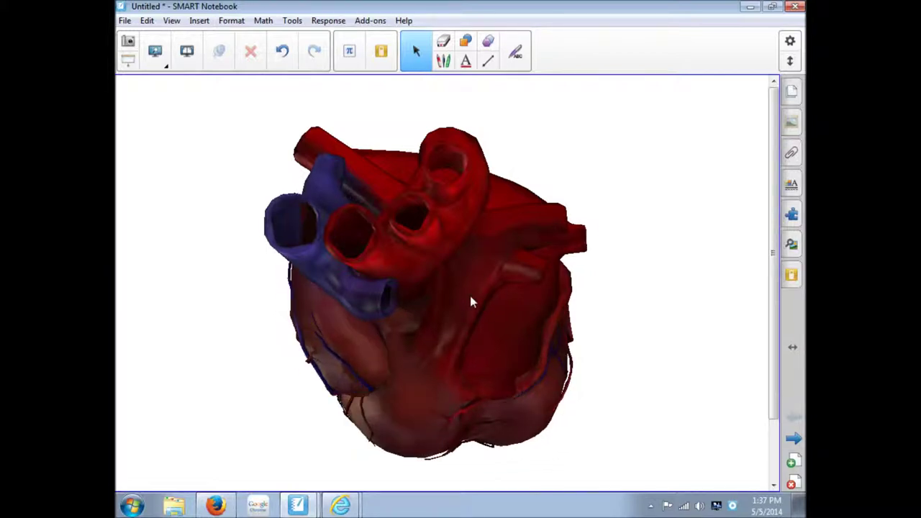
Step: Save the heart notebook file as 3d heart in the Notebook Training Files folder
{"action": "left_click", "coordinate": [126, 20]}
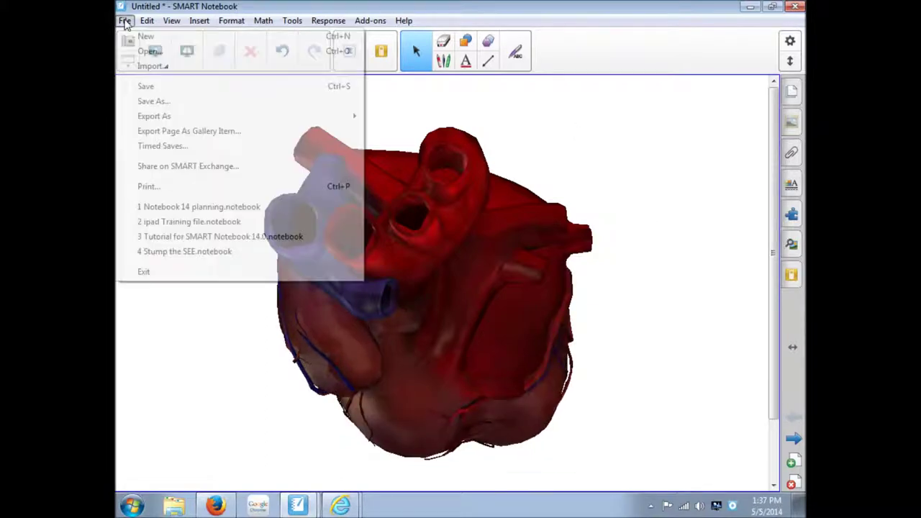
{"action": "left_click", "coordinate": [147, 101]}
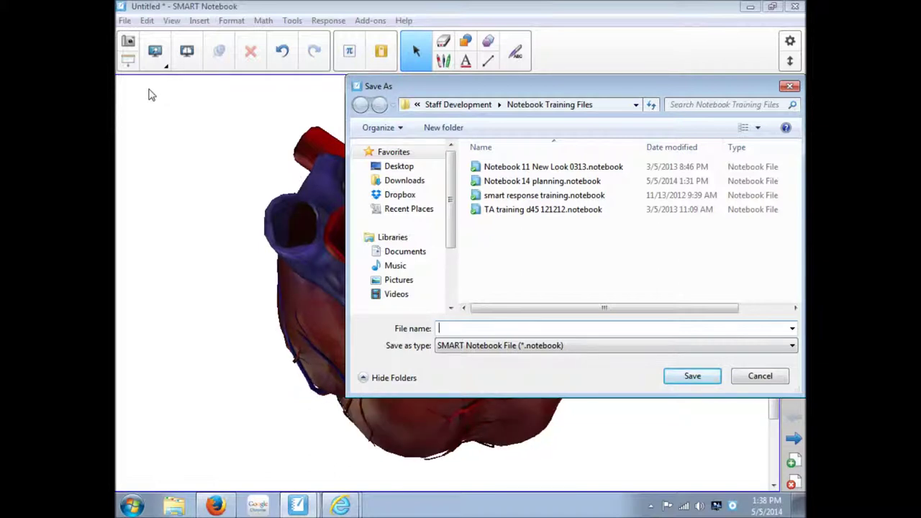
{"action": "type", "text": "3d heart"}
{"action": "key", "text": "Return"}
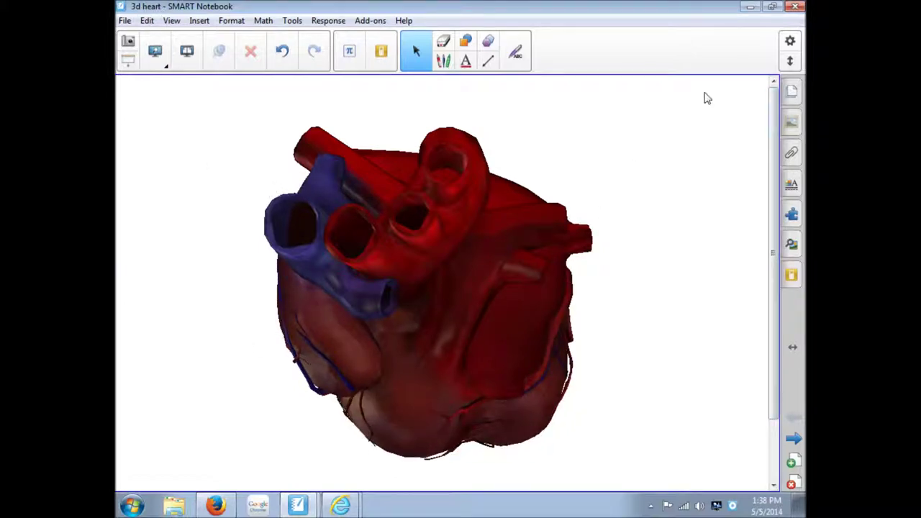
Step: Add the heart model from the page to the 3D Content folder under My Content in the gallery
{"action": "left_click", "coordinate": [631, 108]}
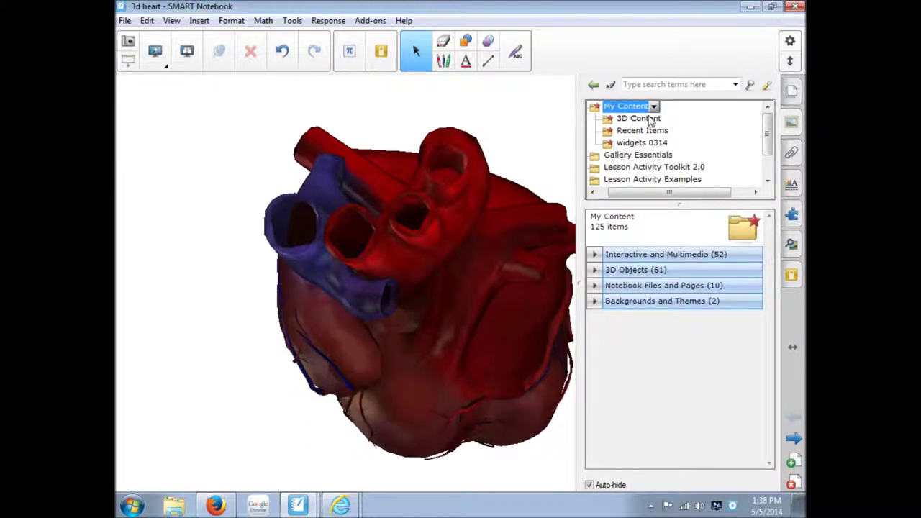
{"action": "left_click", "coordinate": [654, 107]}
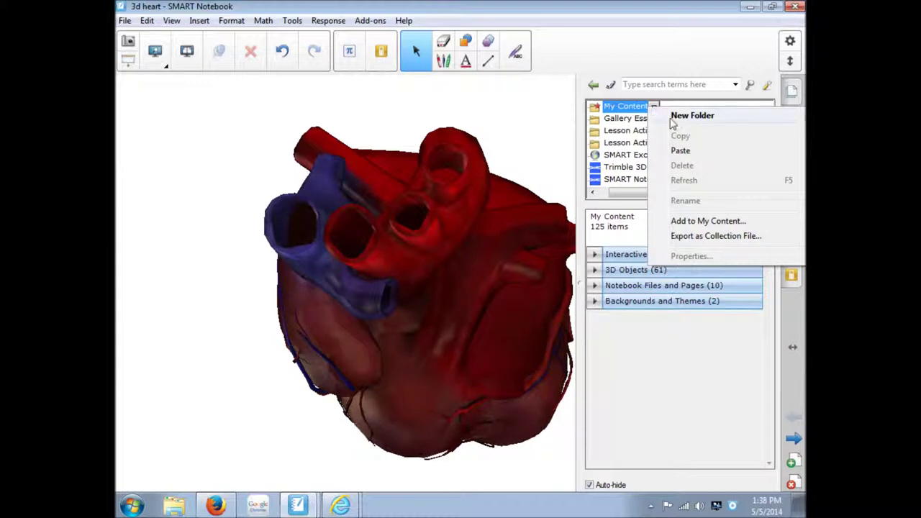
{"action": "left_click", "coordinate": [630, 121]}
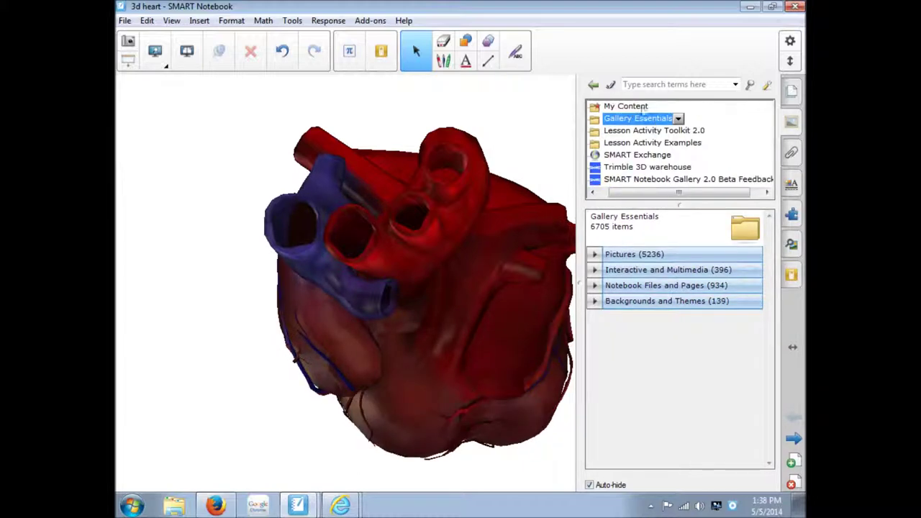
{"action": "left_click", "coordinate": [641, 107]}
{"action": "left_click", "coordinate": [633, 119]}
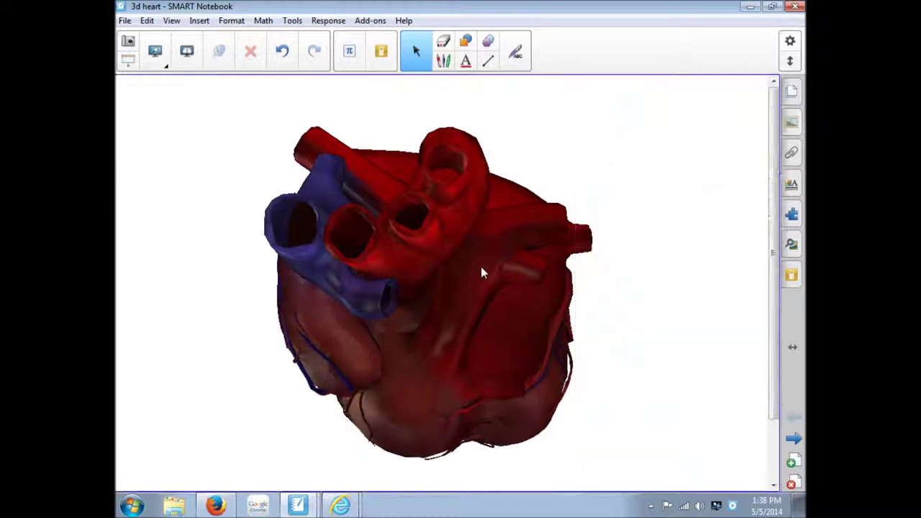
{"action": "left_click", "coordinate": [481, 272]}
{"action": "left_click_drag", "start_coordinate": [483, 269], "coordinate": [655, 125]}
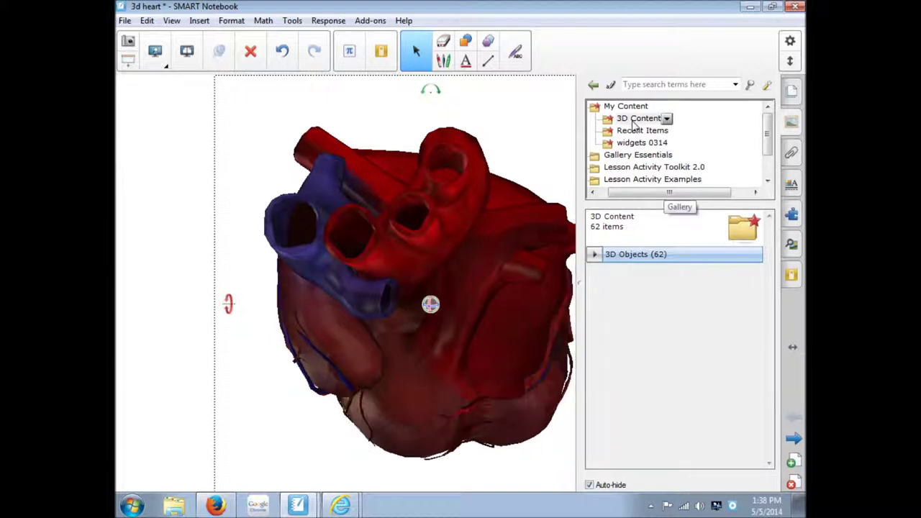
Step: Find the Heart item among the 3D Content folder's objects, open its properties and select its title text
{"action": "left_click", "coordinate": [623, 108]}
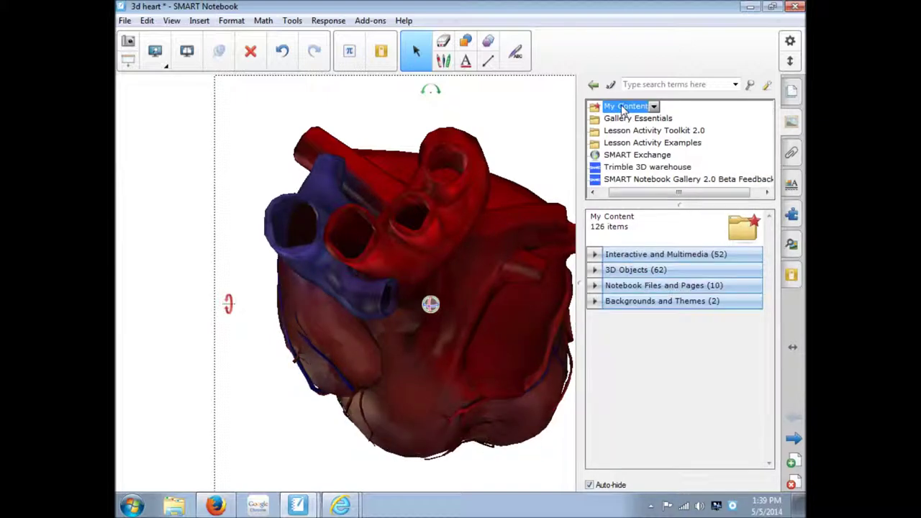
{"action": "left_click", "coordinate": [623, 110]}
{"action": "left_click", "coordinate": [635, 118]}
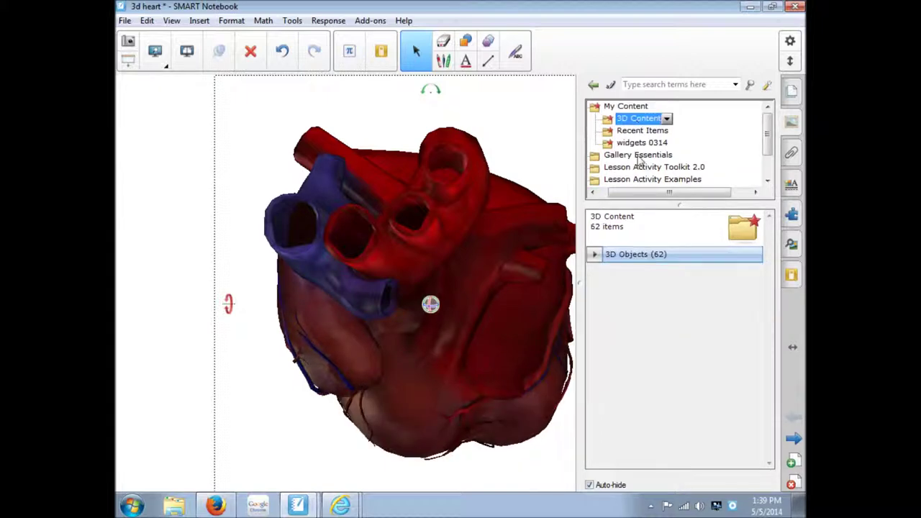
{"action": "left_click", "coordinate": [595, 269]}
{"action": "scroll", "coordinate": [696, 325], "scroll_direction": "down", "scroll_amount": 5}
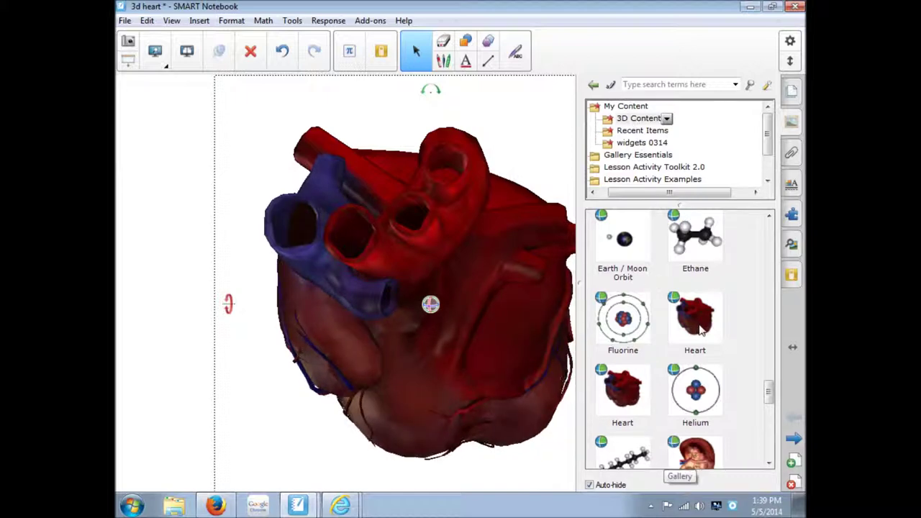
{"action": "left_click", "coordinate": [725, 295]}
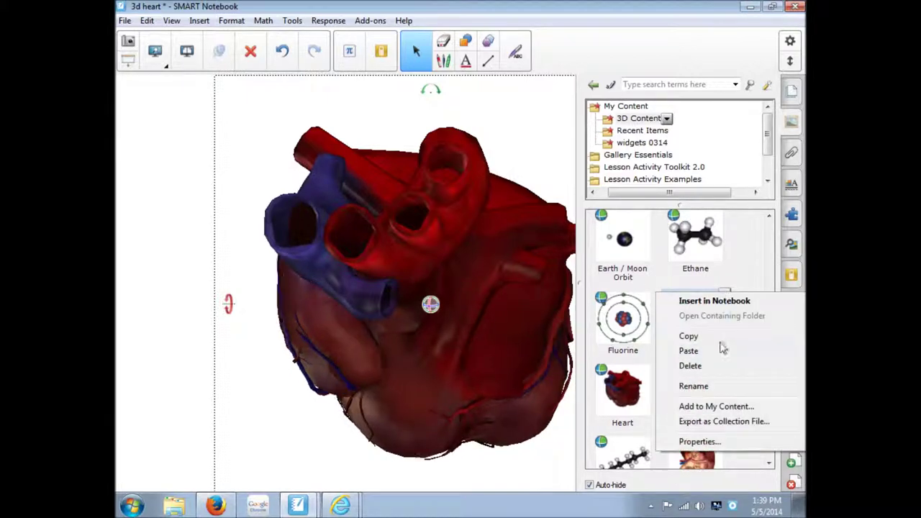
{"action": "left_click", "coordinate": [704, 443]}
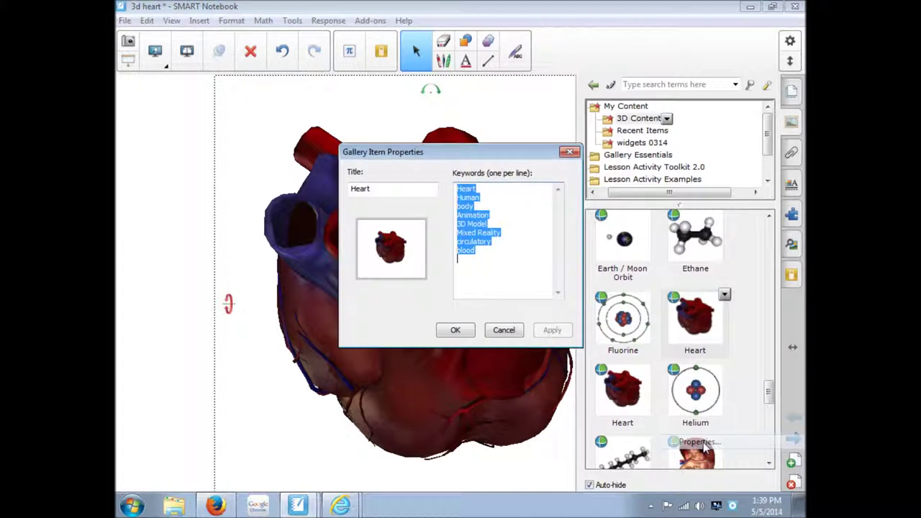
{"action": "left_click", "coordinate": [374, 191]}
{"action": "left_click_drag", "start_coordinate": [374, 191], "coordinate": [348, 189]}
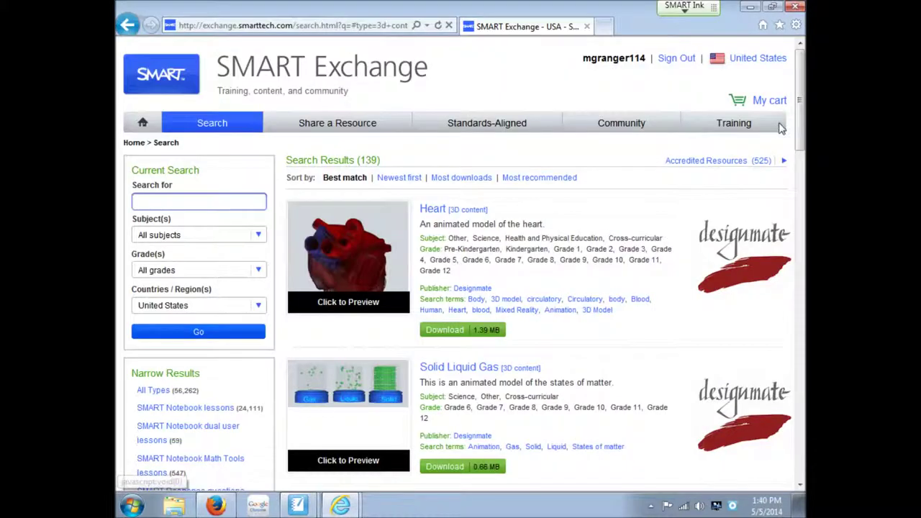
Step: Look through the SMART Exchange 3D content results on pages 8, 12 and 14
{"action": "left_click_drag", "start_coordinate": [799, 117], "coordinate": [799, 435]}
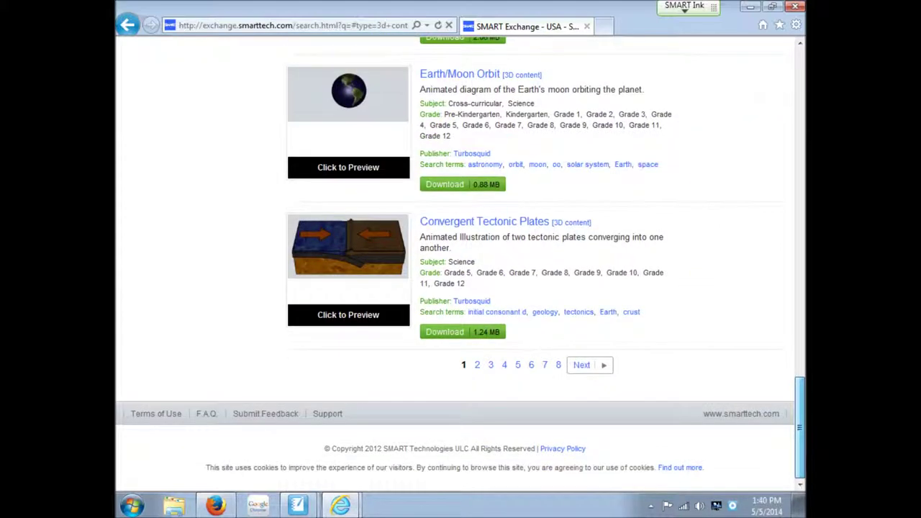
{"action": "left_click", "coordinate": [558, 365]}
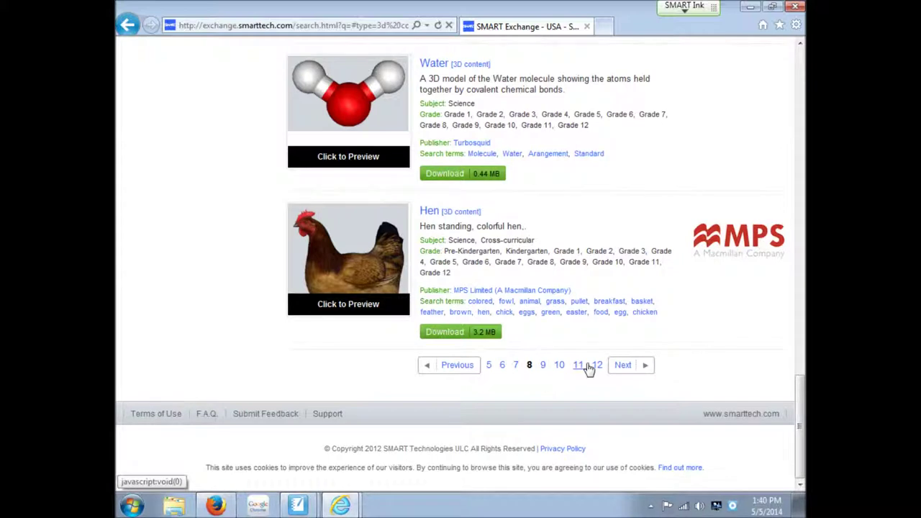
{"action": "left_click", "coordinate": [597, 367]}
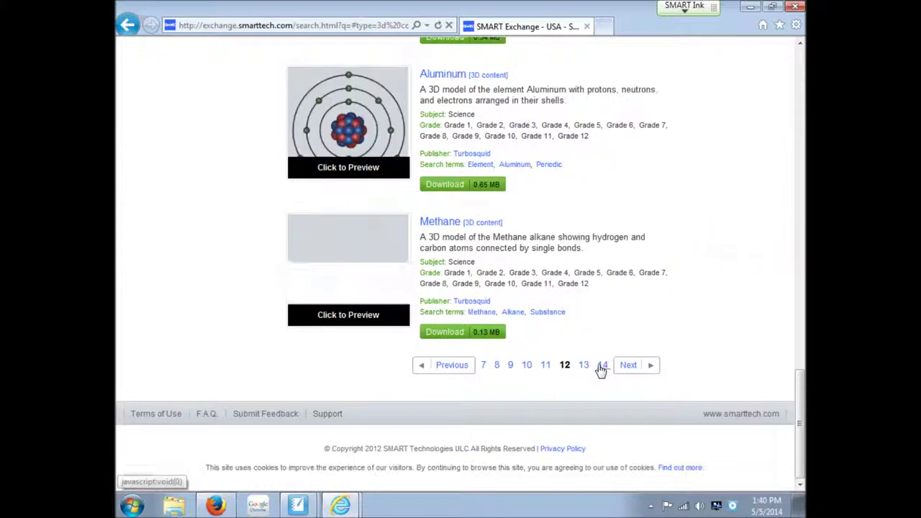
{"action": "left_click", "coordinate": [604, 368]}
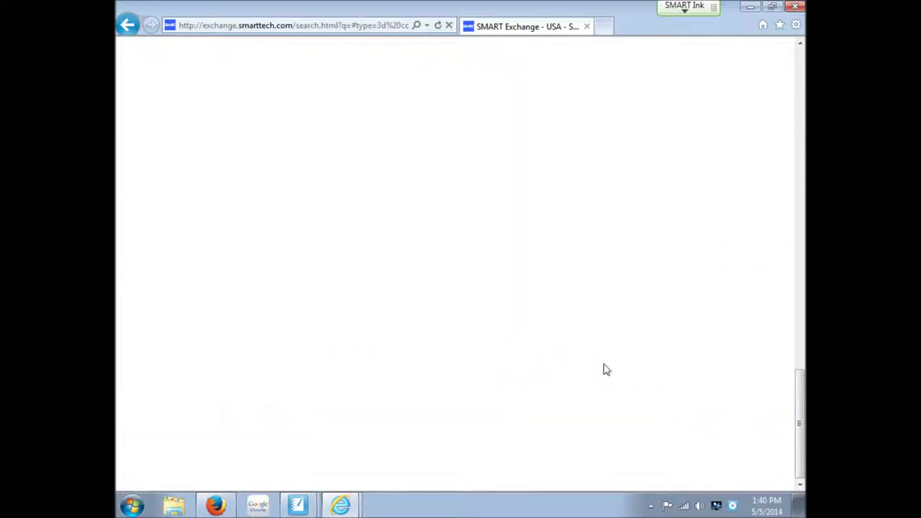
{"action": "left_click_drag", "start_coordinate": [802, 414], "coordinate": [784, 86]}
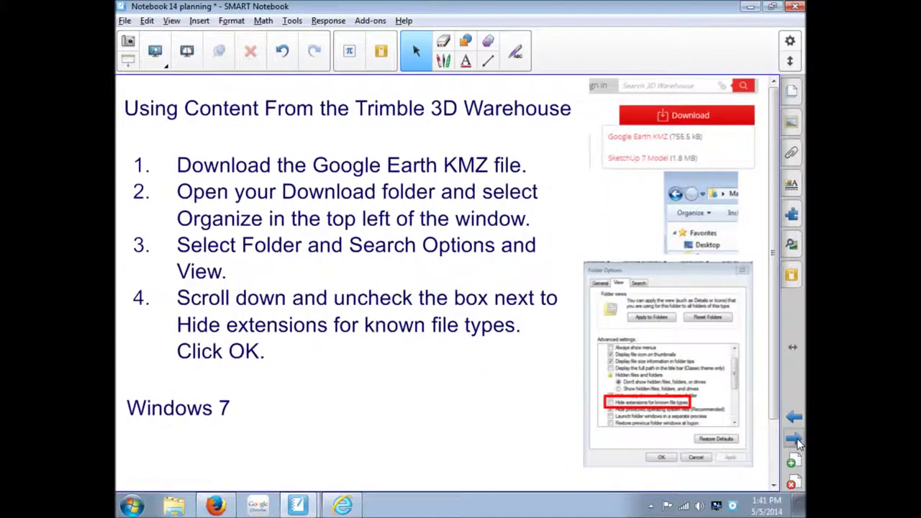
Step: Open the Trimble 3D Warehouse website from the gallery and search it for globe theatre
{"action": "left_click", "coordinate": [792, 124]}
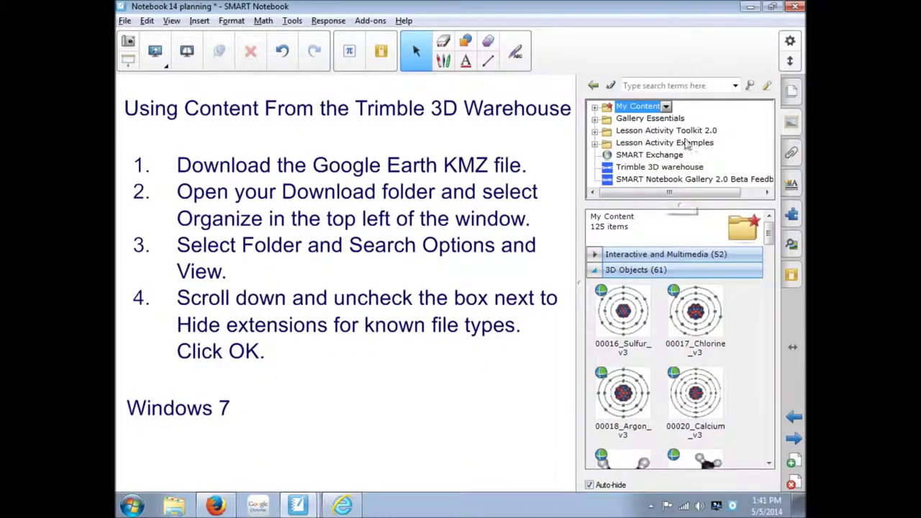
{"action": "left_click", "coordinate": [673, 168]}
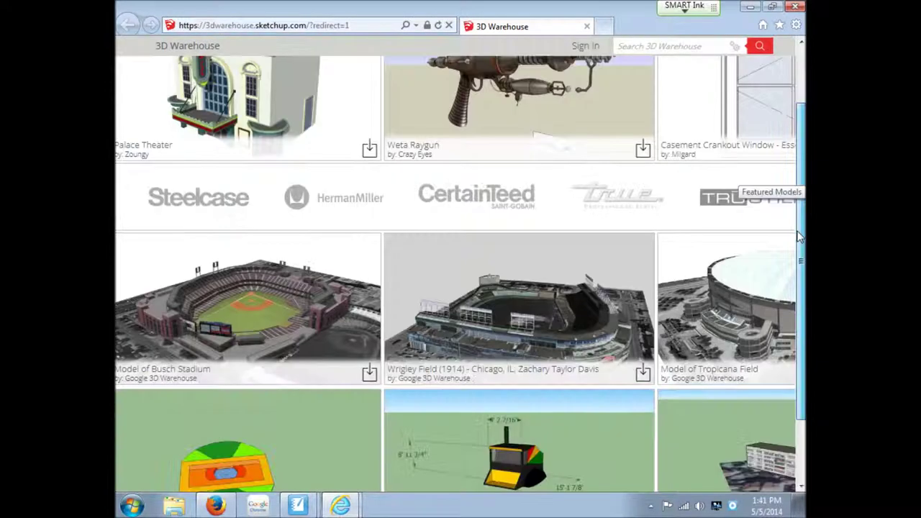
{"action": "mouse_move", "coordinate": [799, 237]}
{"action": "left_mouse_down"}
{"action": "mouse_move", "coordinate": [801, 328]}
{"action": "mouse_move", "coordinate": [802, 228]}
{"action": "left_mouse_up"}
{"action": "left_click", "coordinate": [642, 73]}
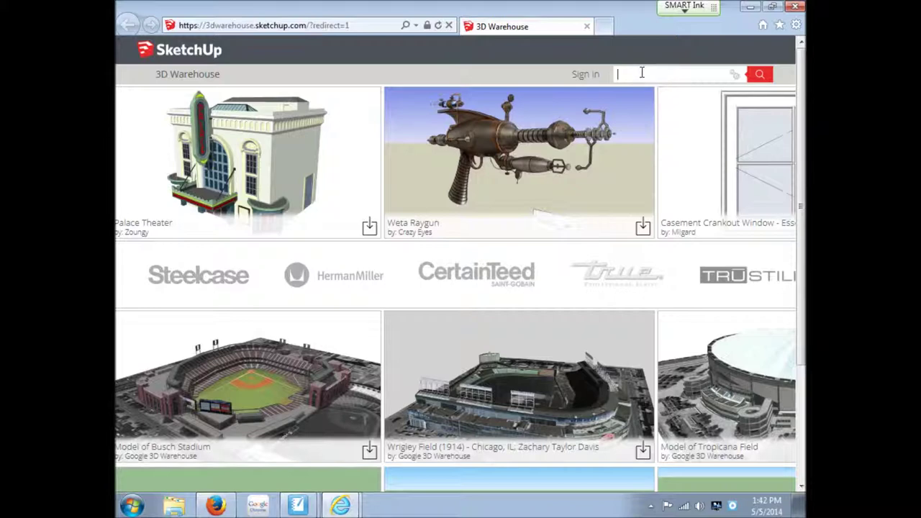
{"action": "type", "text": "globe theatre"}
{"action": "key", "text": "Return"}
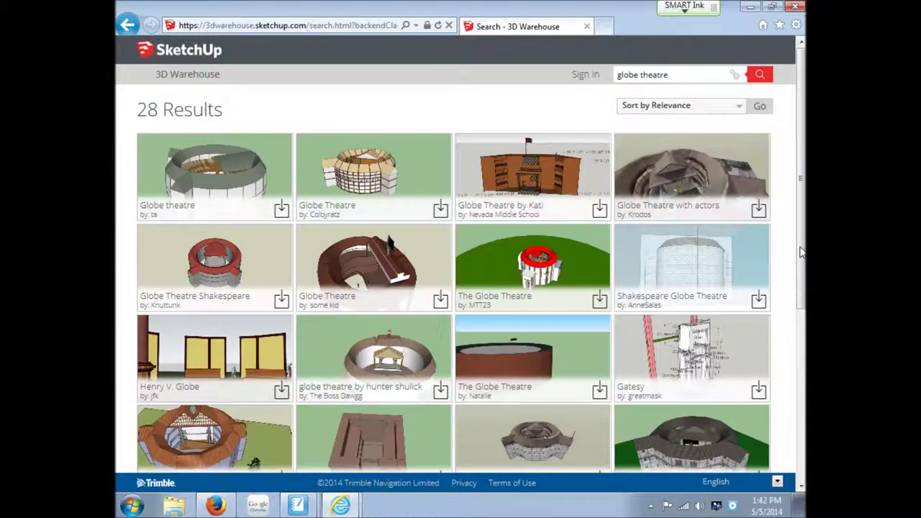
Step: Find The Original Globe Theatre among the search results and save its Google Earth KMZ download
{"action": "mouse_move", "coordinate": [801, 252]}
{"action": "left_mouse_down"}
{"action": "mouse_move", "coordinate": [801, 337]}
{"action": "mouse_move", "coordinate": [802, 244]}
{"action": "left_mouse_up"}
{"action": "left_click_drag", "start_coordinate": [800, 193], "coordinate": [804, 263]}
{"action": "scroll", "coordinate": [186, 376], "scroll_direction": "down", "scroll_amount": 1}
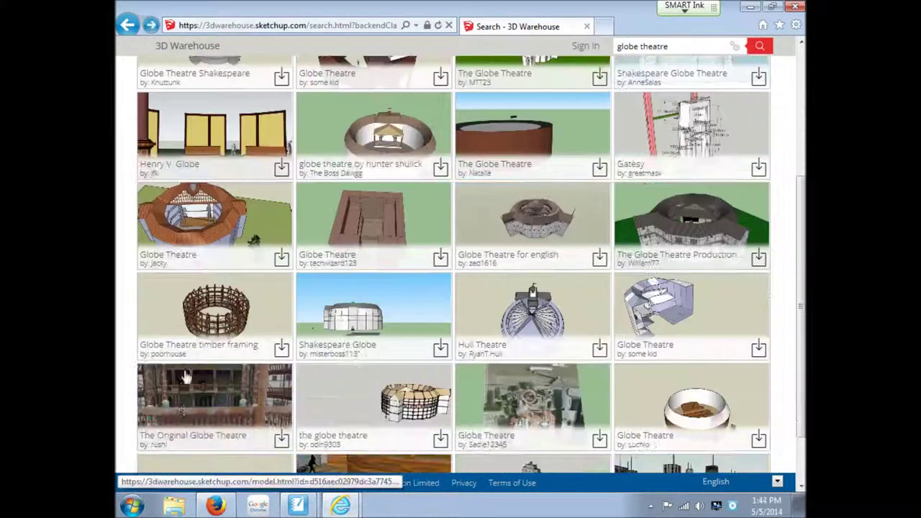
{"action": "left_click", "coordinate": [186, 409]}
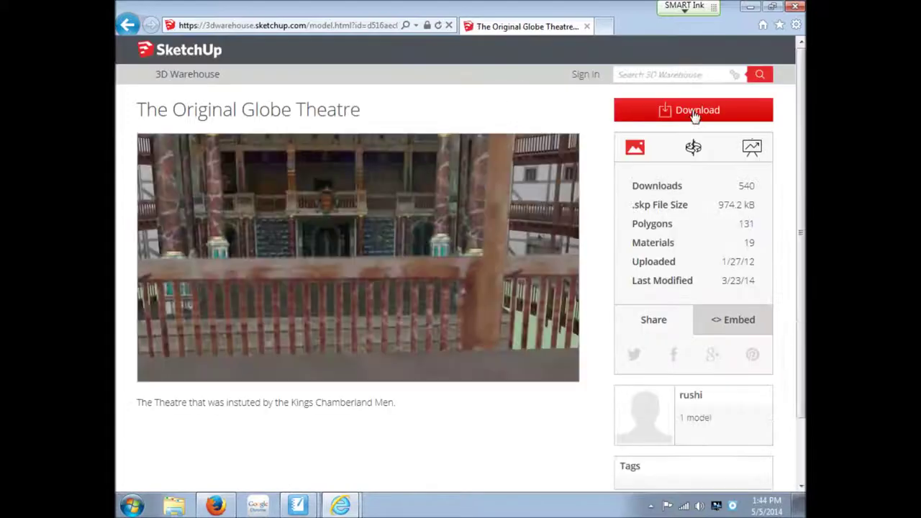
{"action": "left_click", "coordinate": [695, 114]}
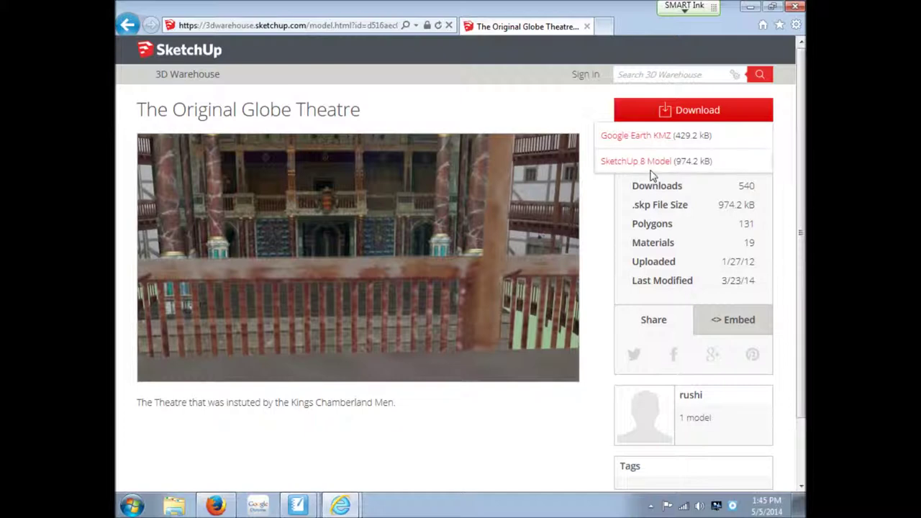
{"action": "left_click", "coordinate": [644, 141]}
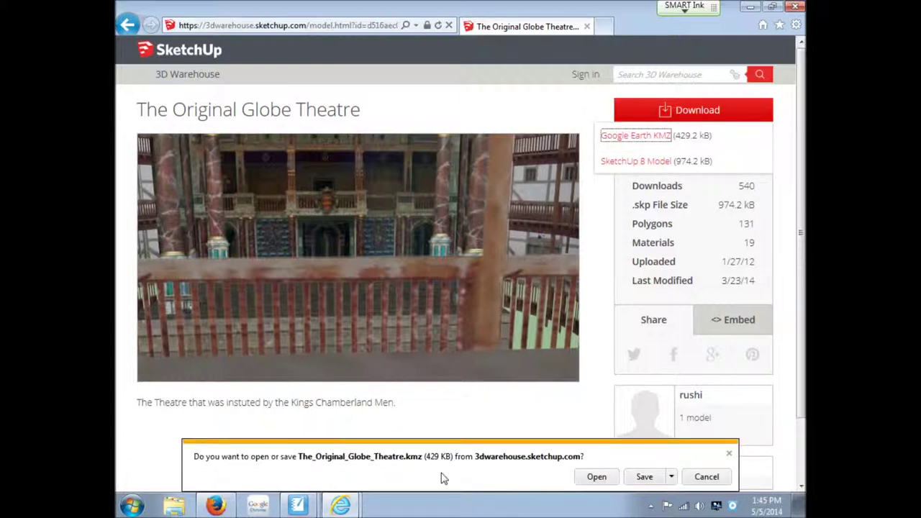
{"action": "left_click", "coordinate": [642, 477]}
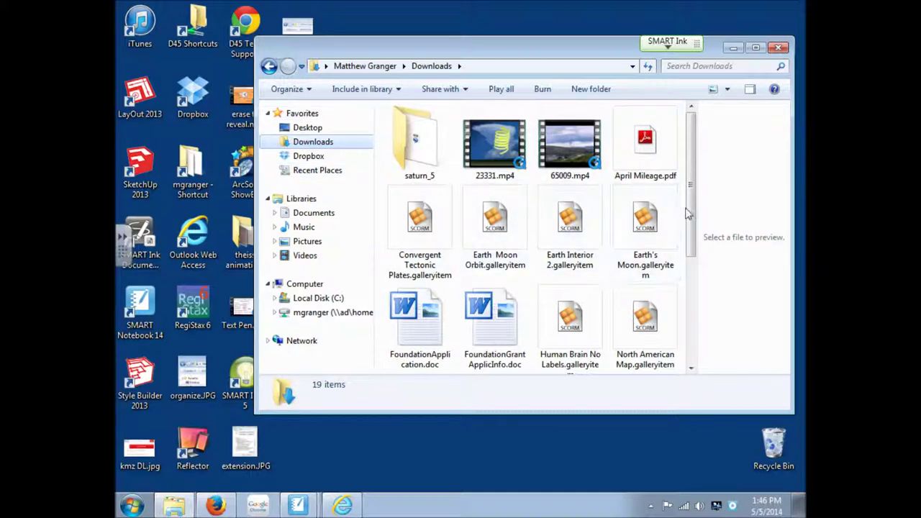
Step: In the Downloads window's folder options, leave Hide extensions for known file types unticked and confirm the settings
{"action": "scroll", "coordinate": [688, 214], "scroll_direction": "down", "scroll_amount": 3}
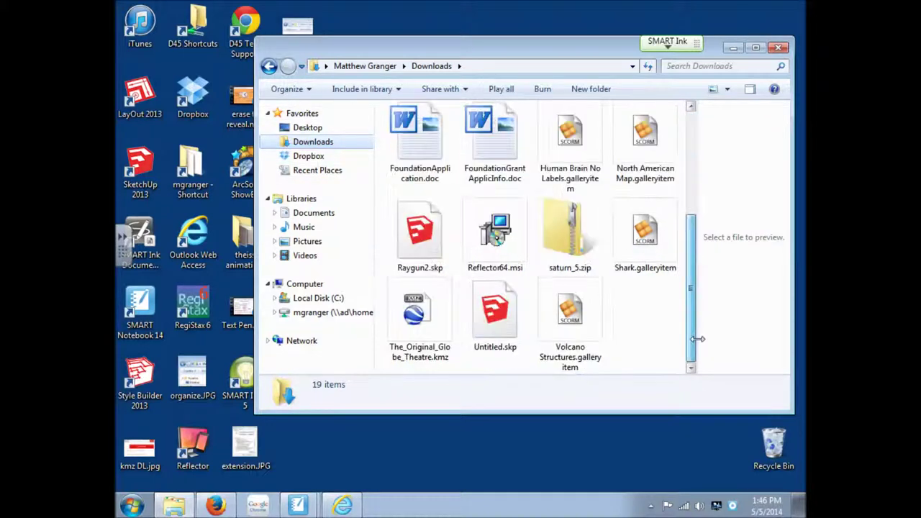
{"action": "left_click", "coordinate": [288, 92]}
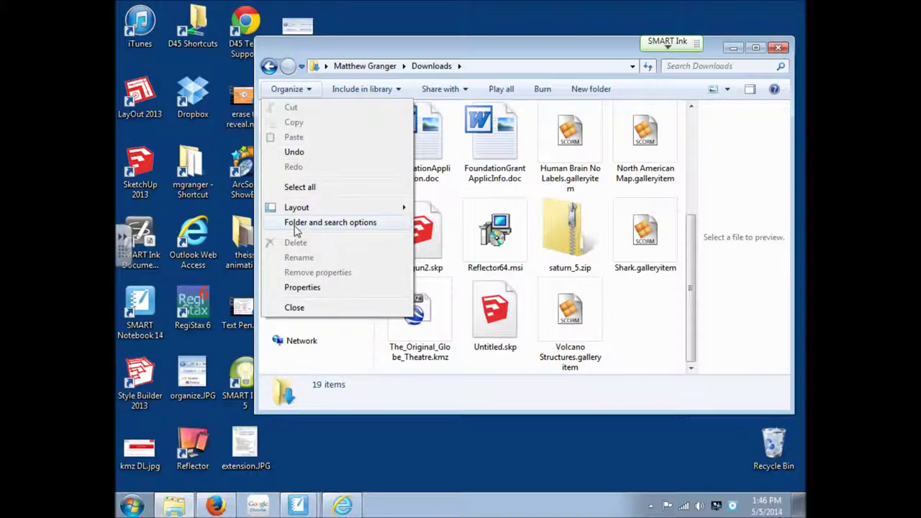
{"action": "left_click", "coordinate": [295, 224]}
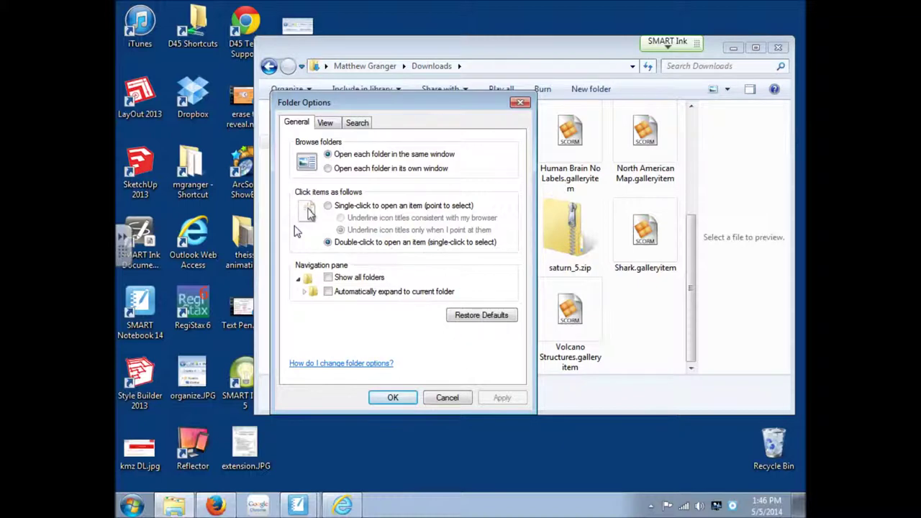
{"action": "left_click", "coordinate": [327, 124]}
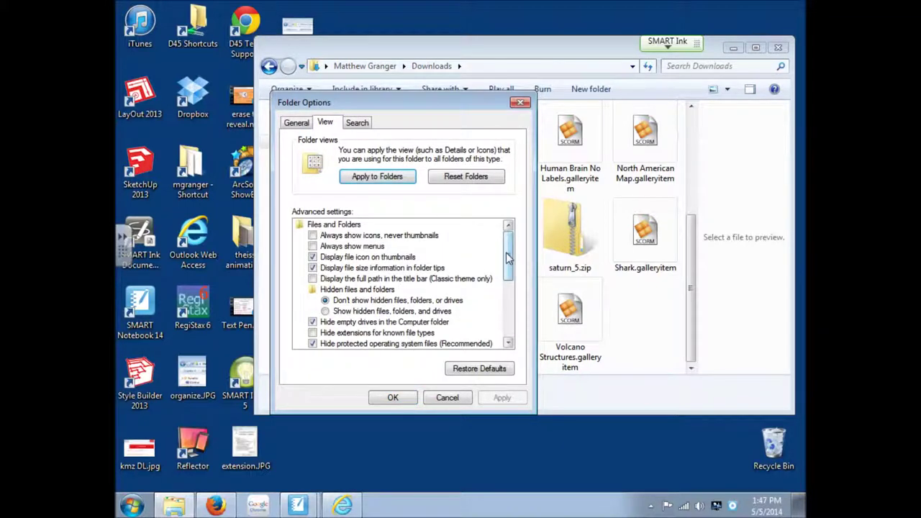
{"action": "left_click_drag", "start_coordinate": [507, 255], "coordinate": [508, 263]}
{"action": "scroll", "coordinate": [509, 263], "scroll_direction": "down", "scroll_amount": 2}
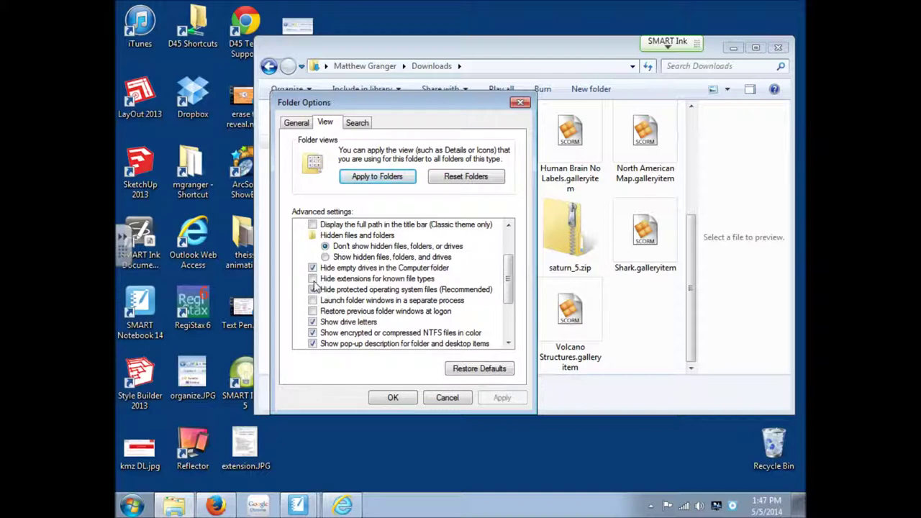
{"action": "left_click", "coordinate": [314, 283]}
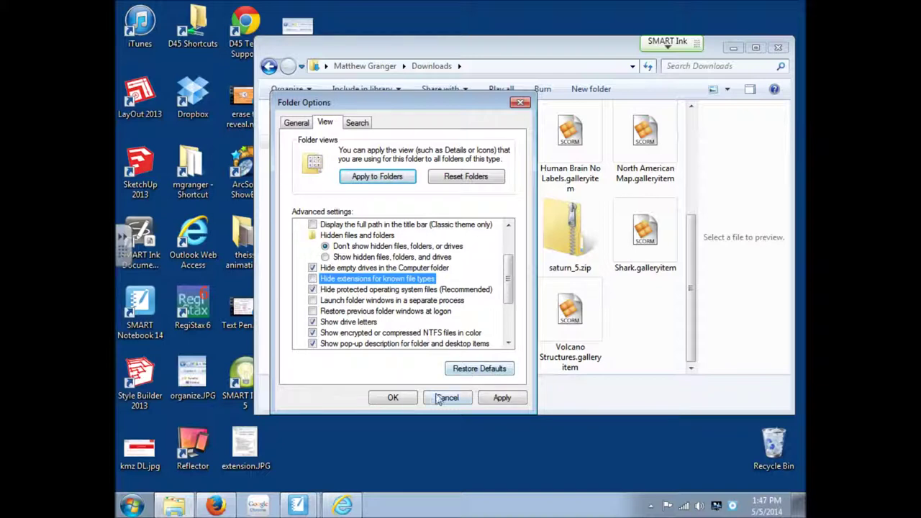
{"action": "left_click", "coordinate": [395, 400]}
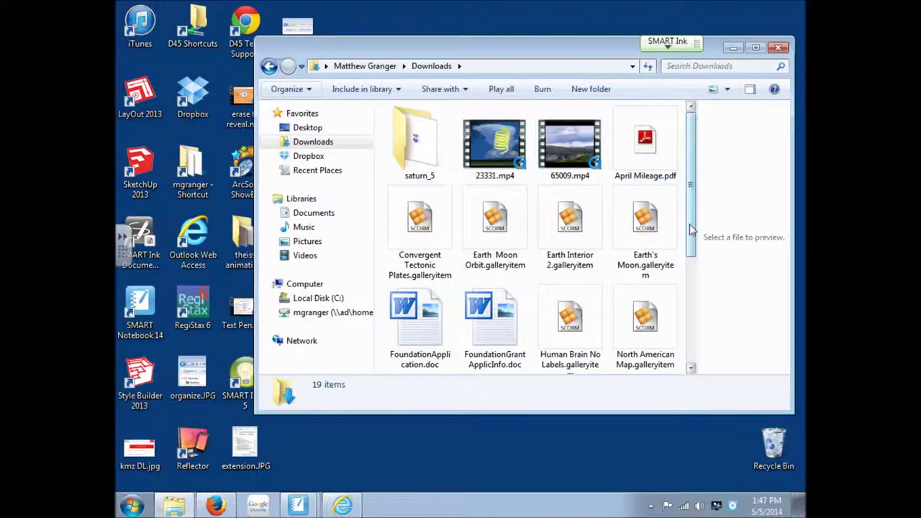
Step: Rename the downloaded Globe Theatre KMZ file to The_Original_Globe_Theatre.zip and accept the extension change
{"action": "left_click_drag", "start_coordinate": [692, 228], "coordinate": [691, 338]}
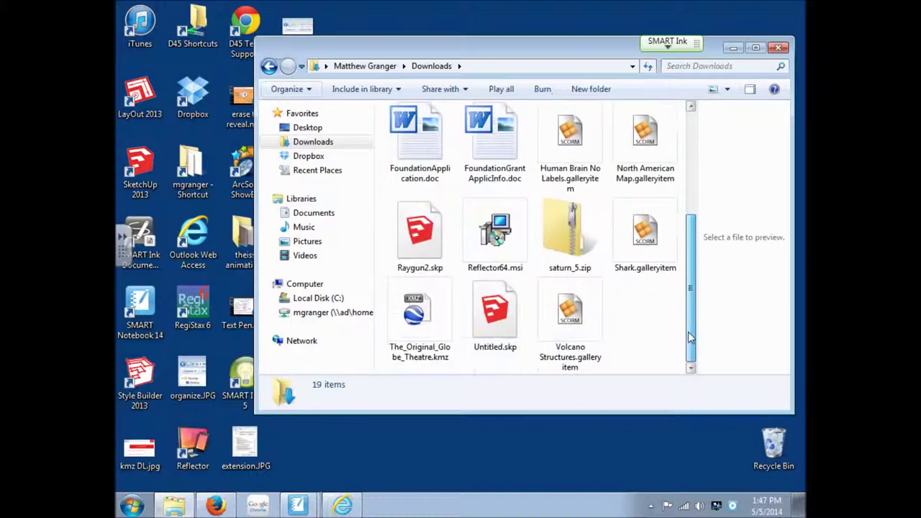
{"action": "left_click", "coordinate": [435, 358]}
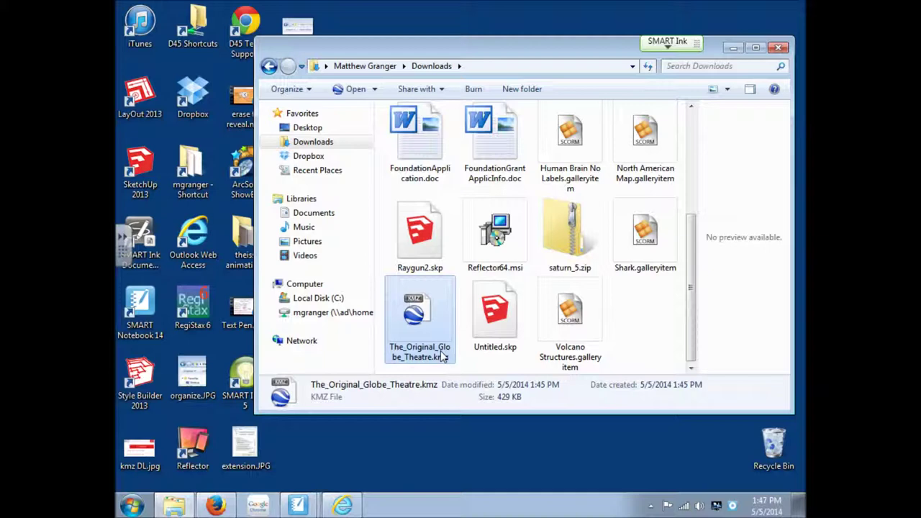
{"action": "right_click", "coordinate": [443, 357]}
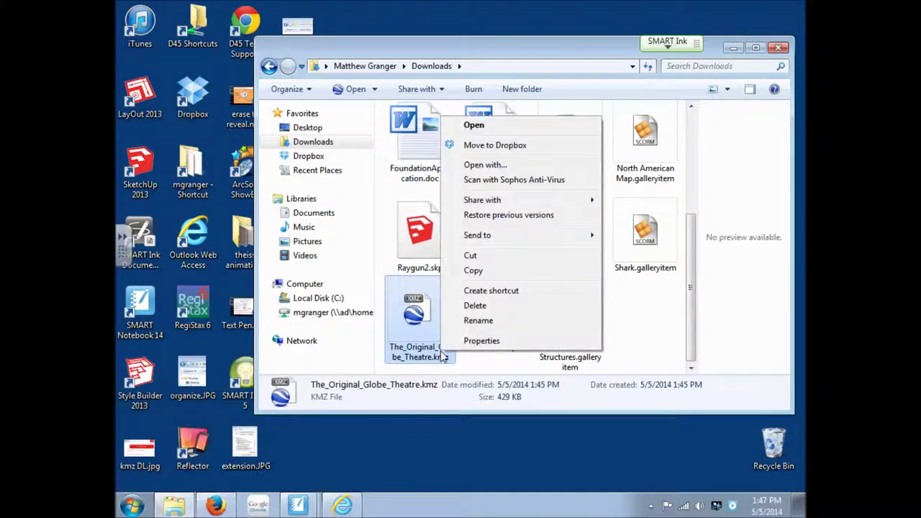
{"action": "left_click", "coordinate": [475, 321]}
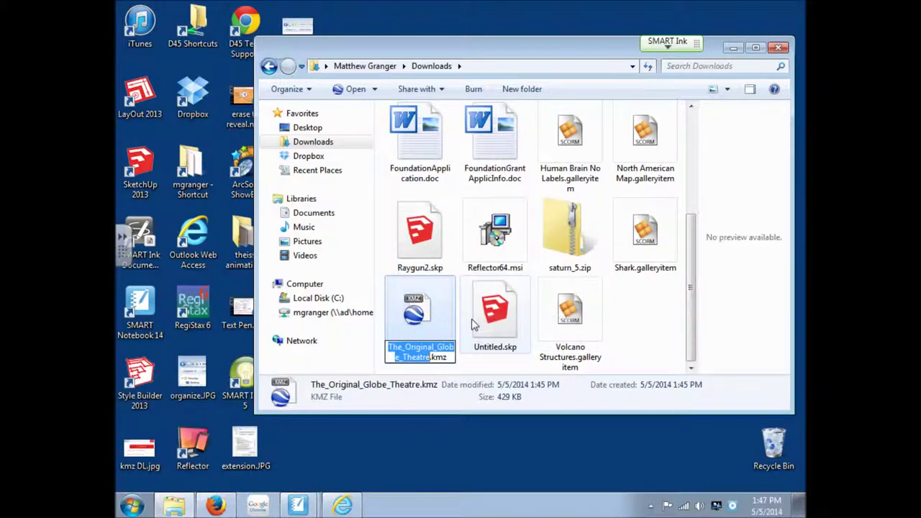
{"action": "left_click", "coordinate": [449, 357]}
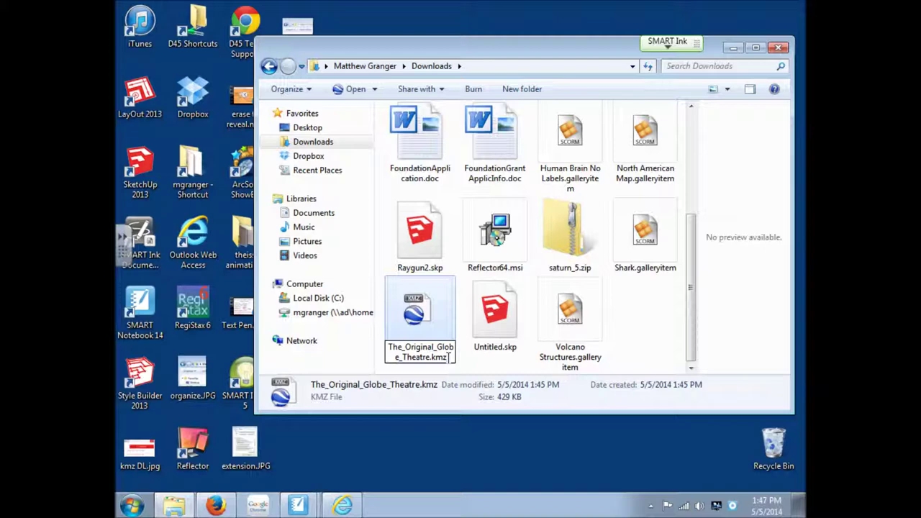
{"action": "key", "text": "BackSpace"}
{"action": "type", "text": "zip"}
{"action": "key", "text": "Return"}
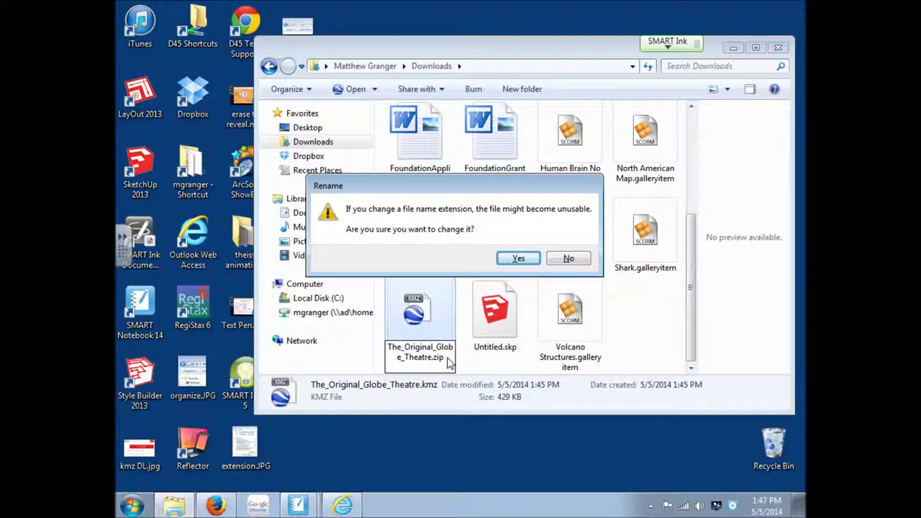
{"action": "left_click", "coordinate": [519, 259]}
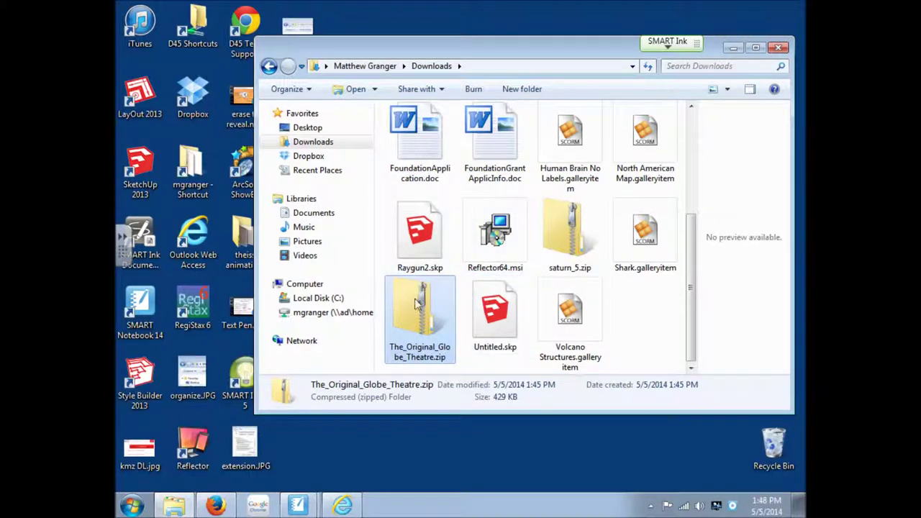
Step: Extract all files of The_Original_Globe_Theatre.zip to a The_Original_Globe_Theatre folder in Downloads and close the zip's window
{"action": "double_click", "coordinate": [440, 342]}
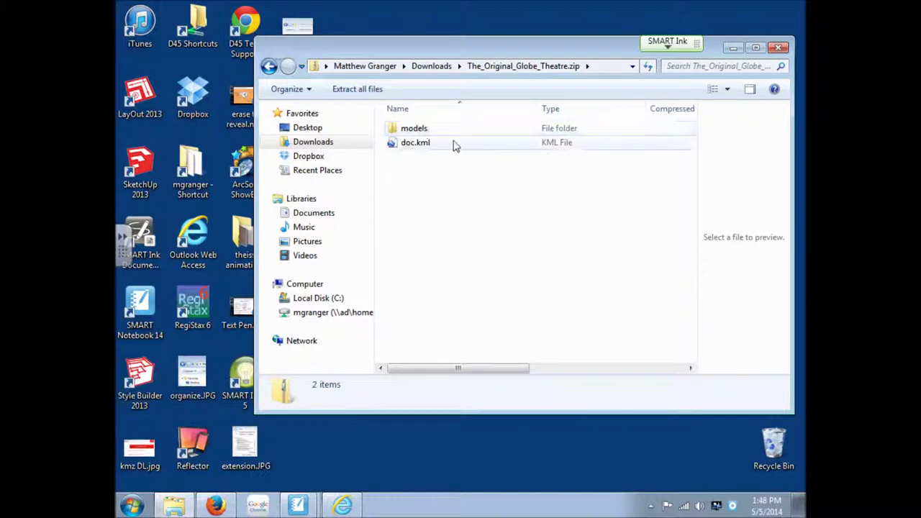
{"action": "left_click", "coordinate": [360, 90]}
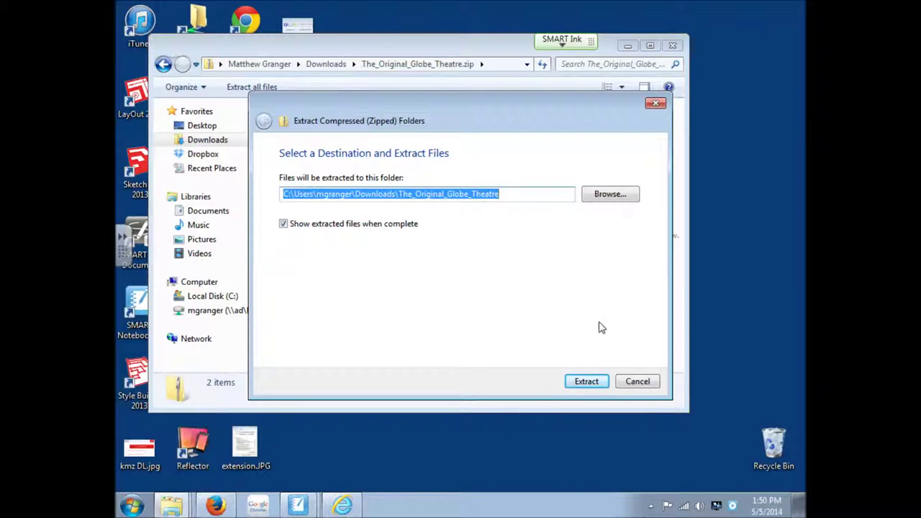
{"action": "left_click", "coordinate": [587, 382]}
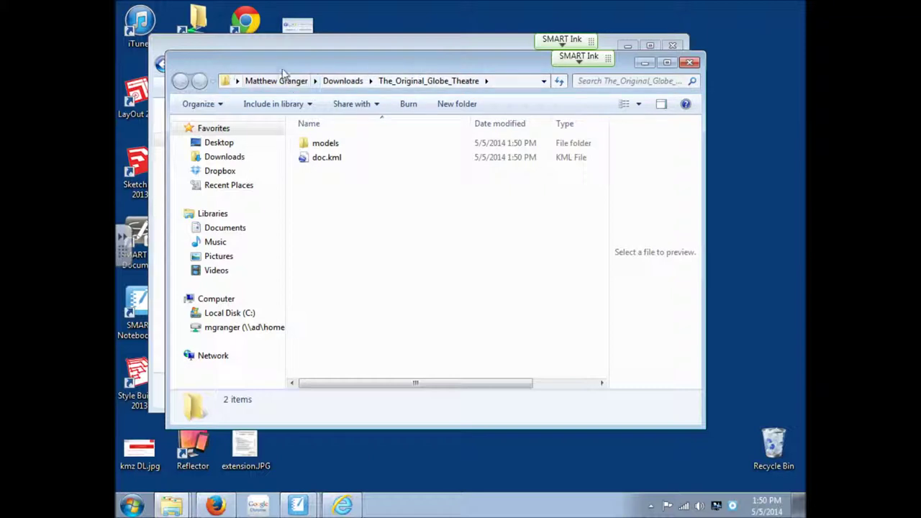
{"action": "left_click_drag", "start_coordinate": [282, 67], "coordinate": [415, 181]}
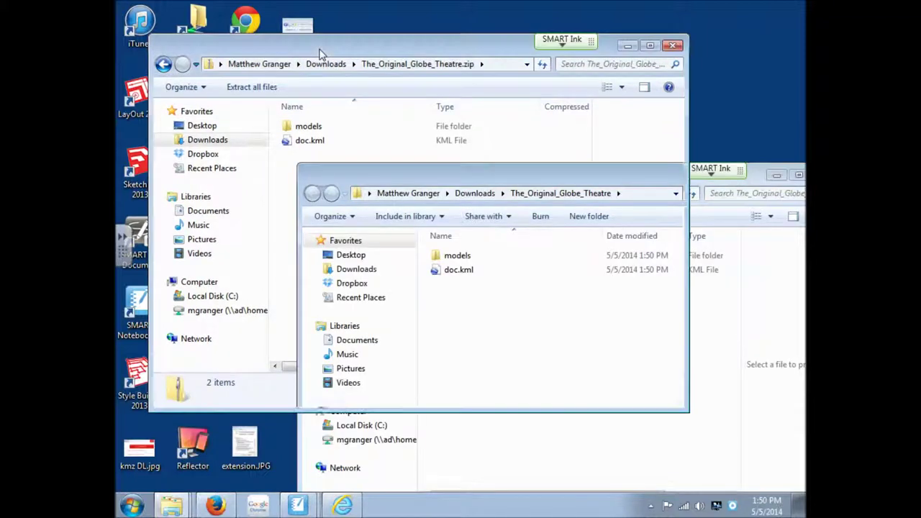
{"action": "left_click", "coordinate": [291, 209]}
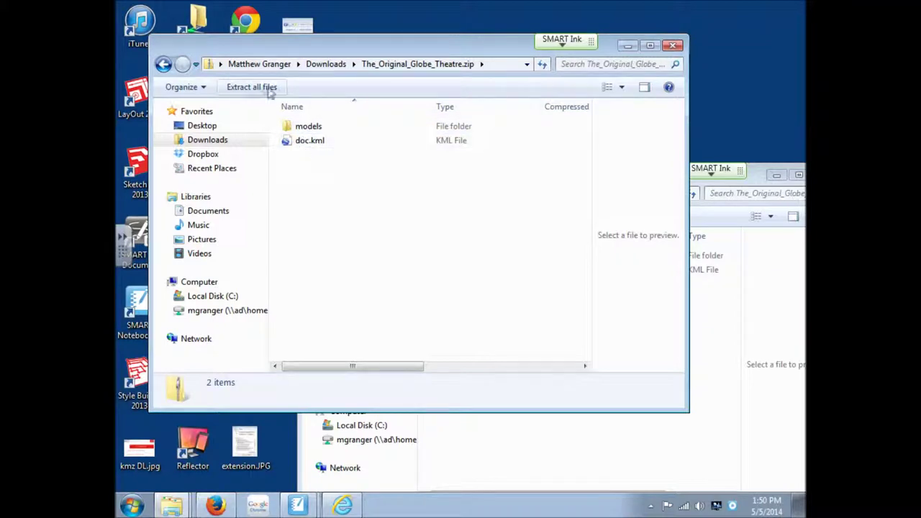
{"action": "left_click", "coordinate": [674, 46]}
Step: Switch to the 3d heart file in SMART Notebook, place untitled.dae from the extracted models folder on its page and move the model toward the centre
{"action": "mouse_move", "coordinate": [306, 511]}
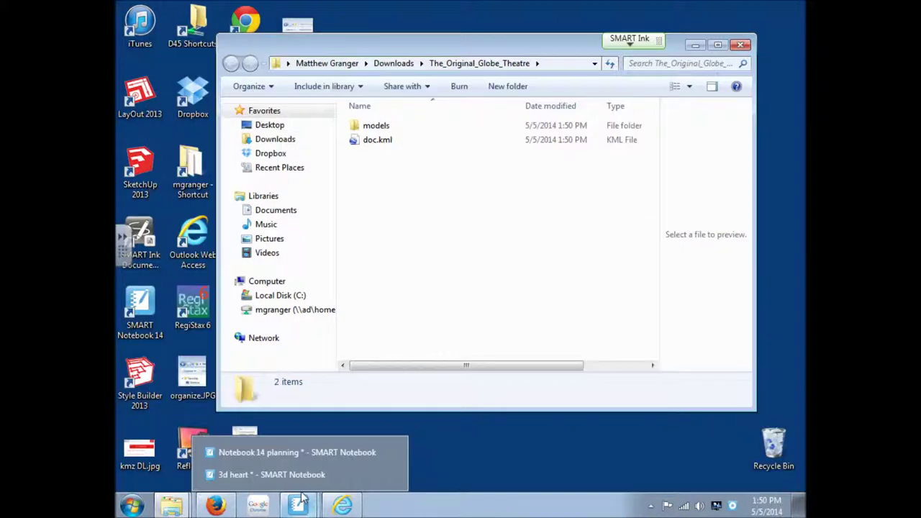
{"action": "left_click", "coordinate": [300, 475]}
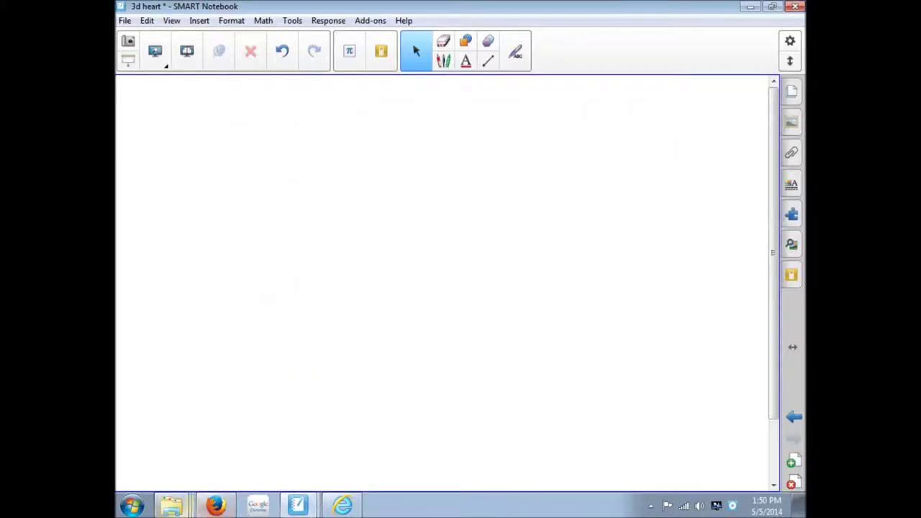
{"action": "left_click", "coordinate": [180, 509]}
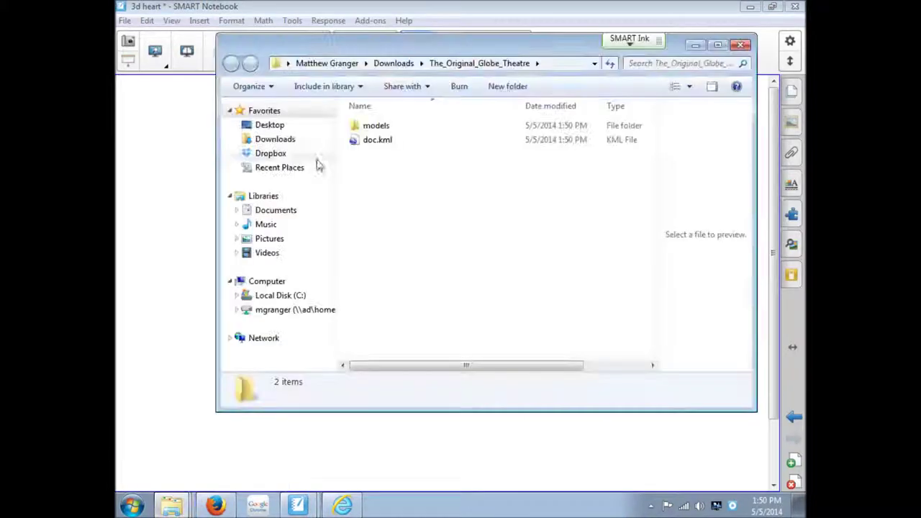
{"action": "double_click", "coordinate": [373, 131]}
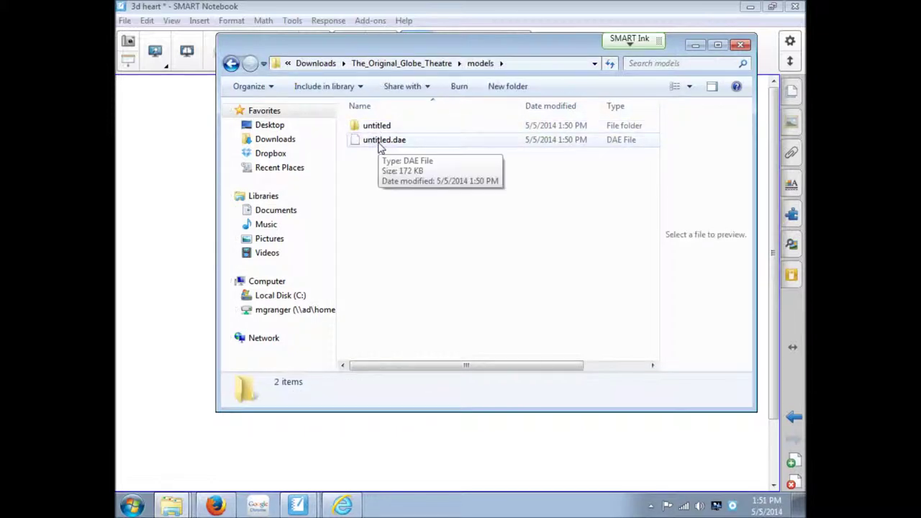
{"action": "left_click", "coordinate": [382, 144]}
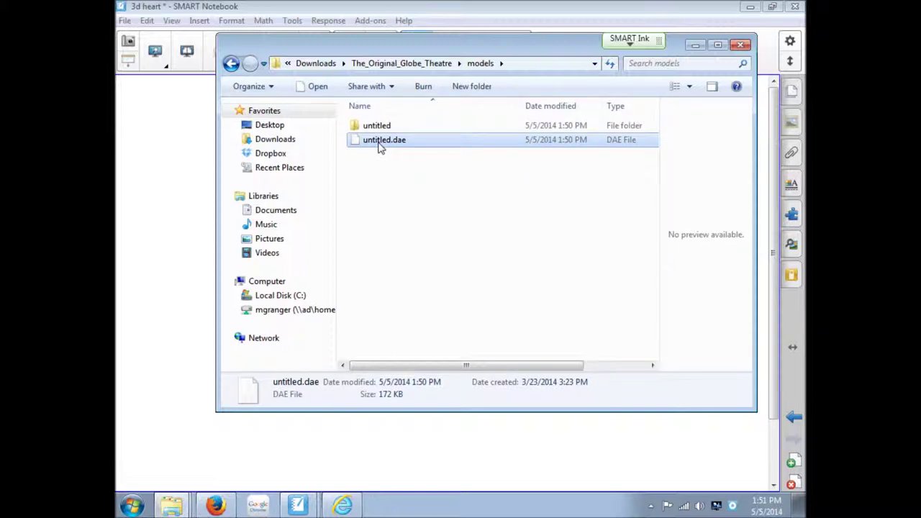
{"action": "left_click_drag", "start_coordinate": [380, 147], "coordinate": [171, 275]}
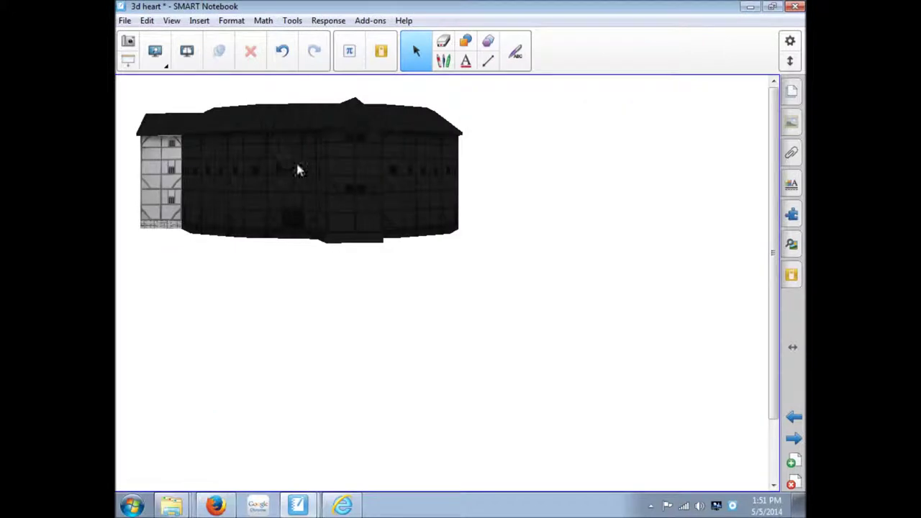
{"action": "left_click", "coordinate": [321, 193]}
{"action": "left_click_drag", "start_coordinate": [332, 174], "coordinate": [522, 248]}
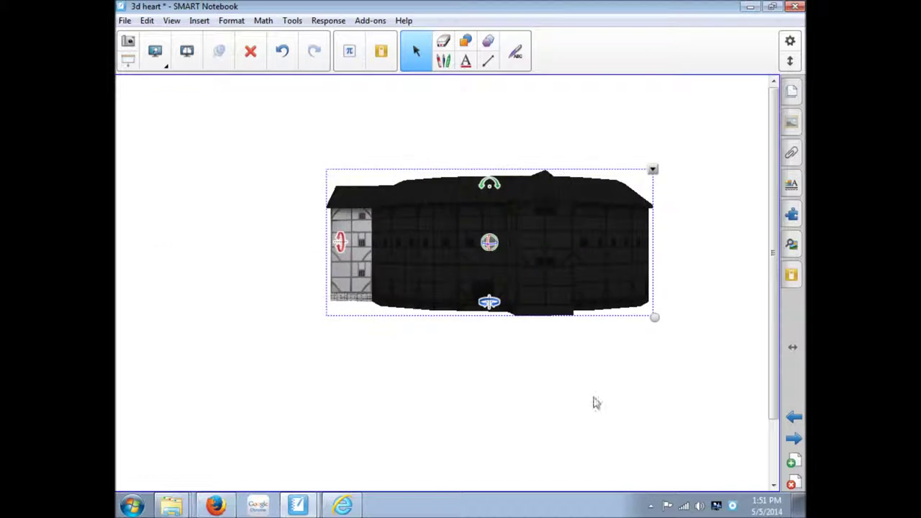
Step: On the next blank page, insert the 3D object untitled.dae from The_Original_Globe_Theatre models folder in Downloads and move it toward the centre
{"action": "left_click", "coordinate": [794, 439]}
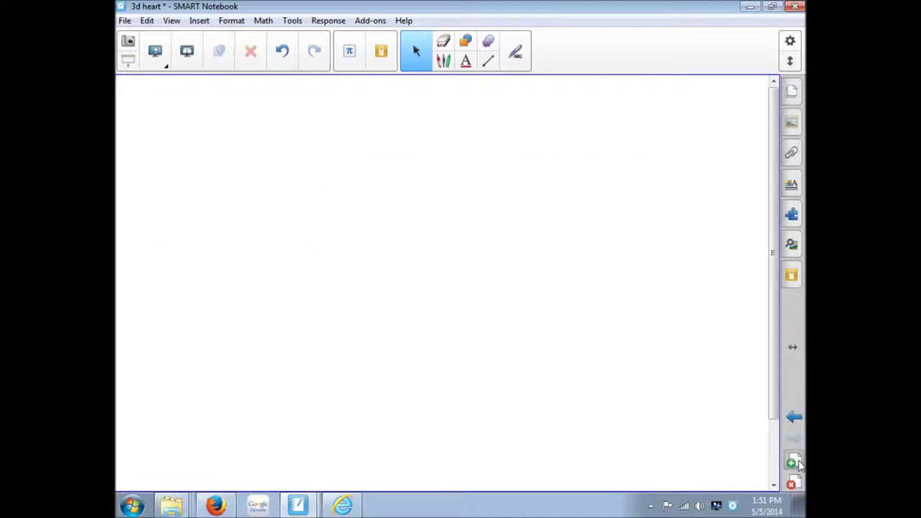
{"action": "left_click", "coordinate": [199, 22]}
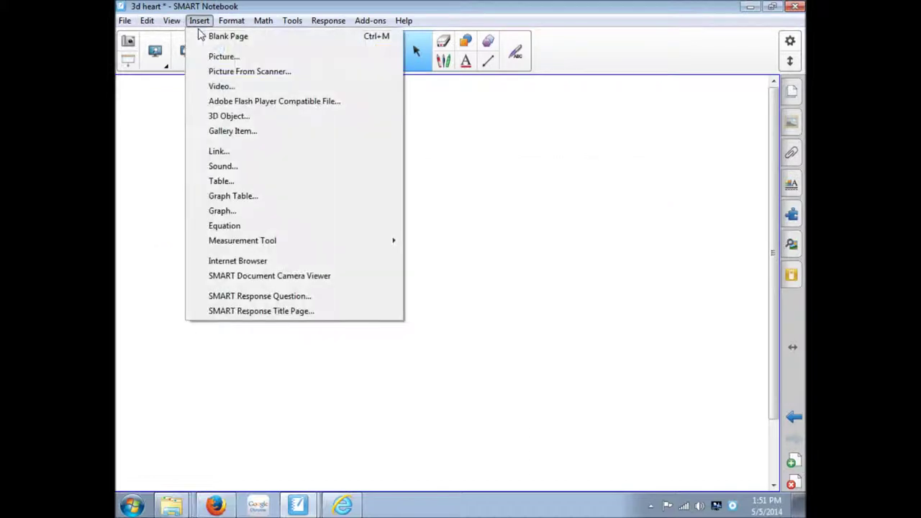
{"action": "left_click", "coordinate": [234, 118]}
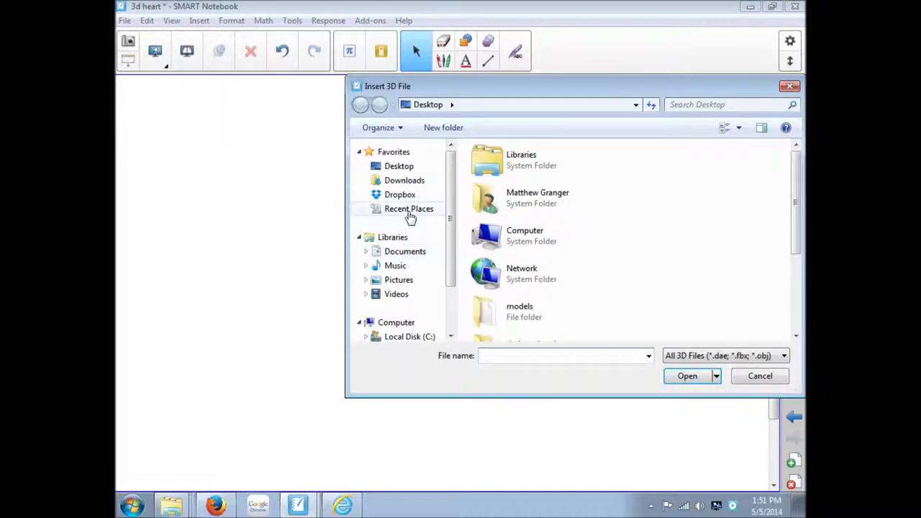
{"action": "left_click", "coordinate": [404, 182]}
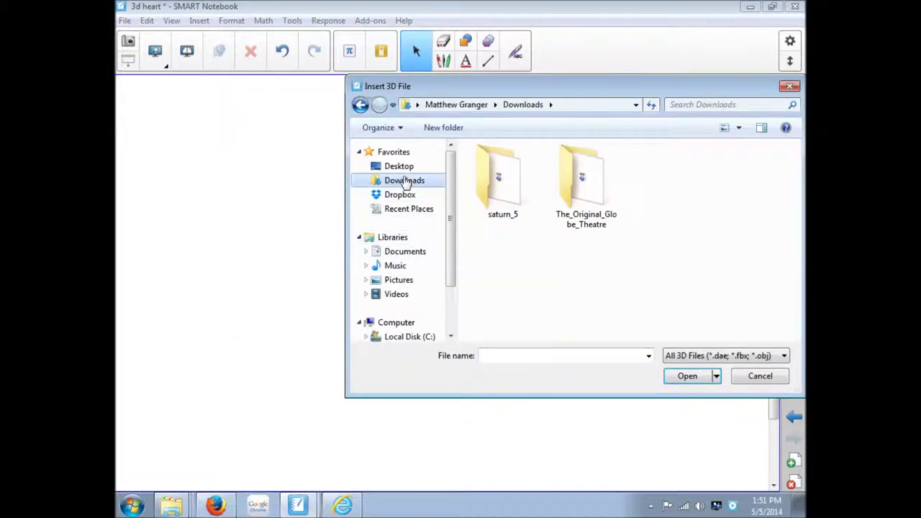
{"action": "double_click", "coordinate": [585, 185]}
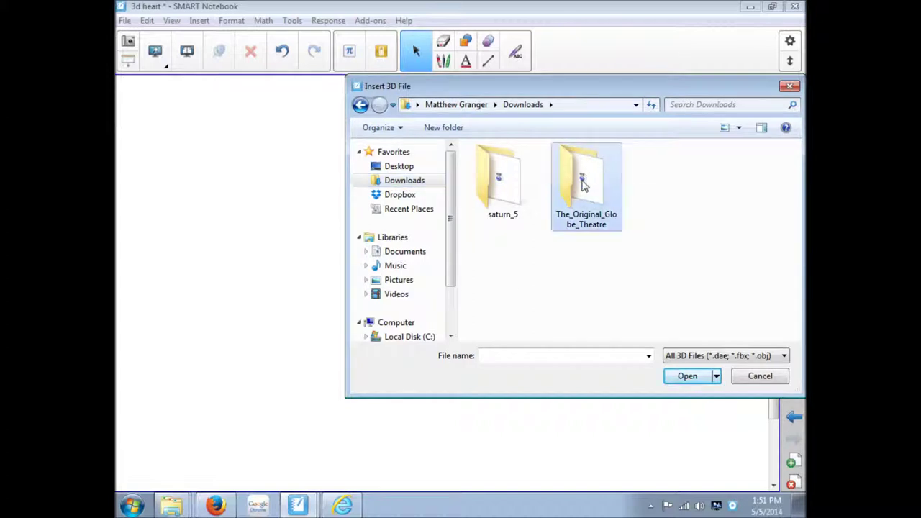
{"action": "double_click", "coordinate": [507, 168]}
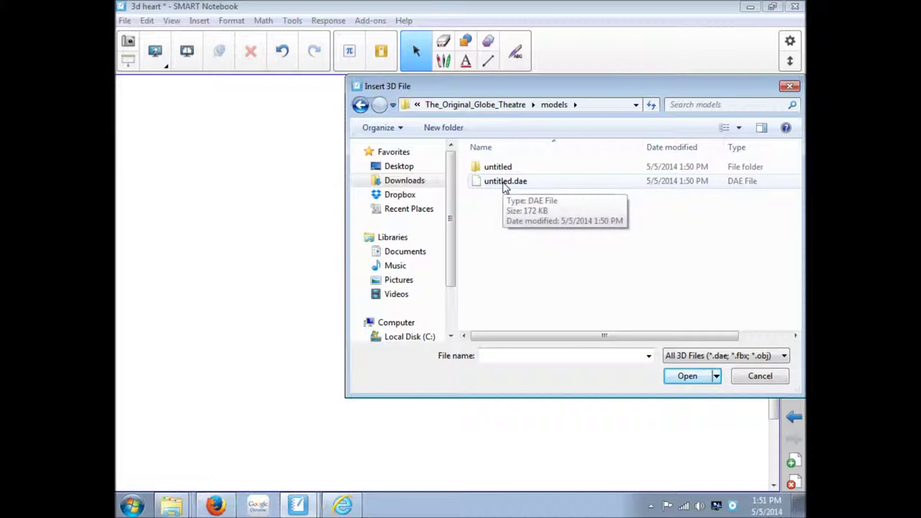
{"action": "double_click", "coordinate": [504, 182]}
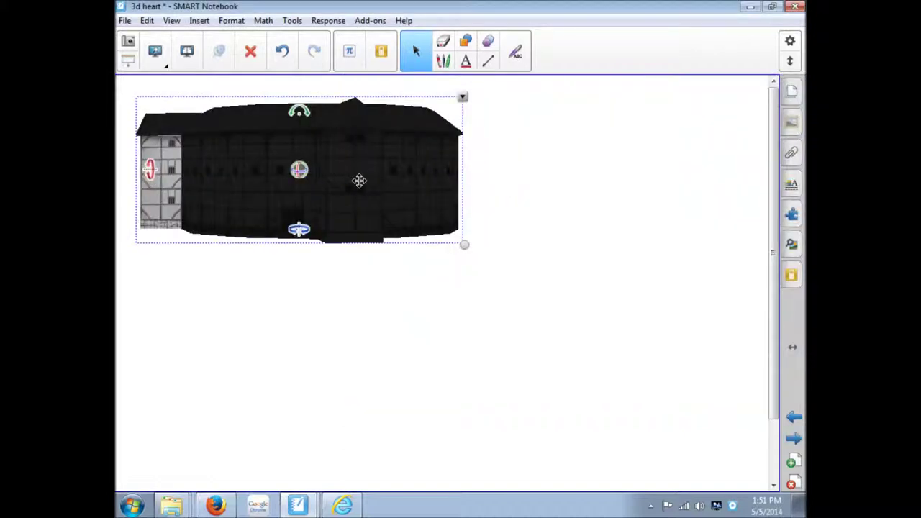
{"action": "left_click_drag", "start_coordinate": [360, 181], "coordinate": [488, 250]}
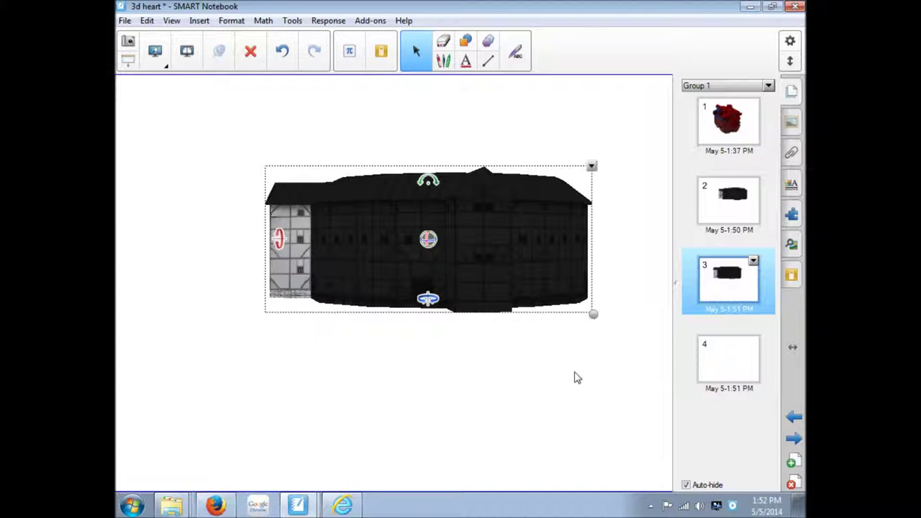
Step: Go to page 1, shrink the 3D heart model and move it toward the middle of the page
{"action": "left_click", "coordinate": [727, 124]}
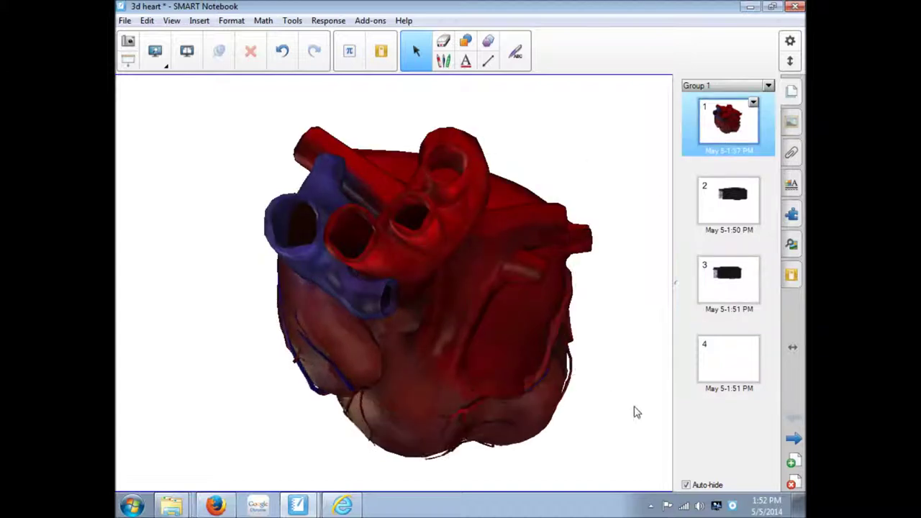
{"action": "left_click", "coordinate": [470, 282]}
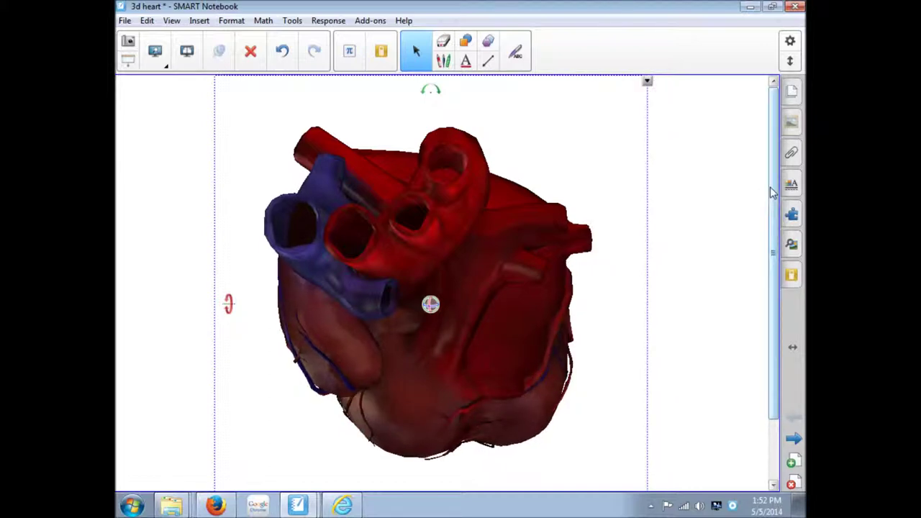
{"action": "scroll", "coordinate": [772, 231], "scroll_direction": "down", "scroll_amount": 3}
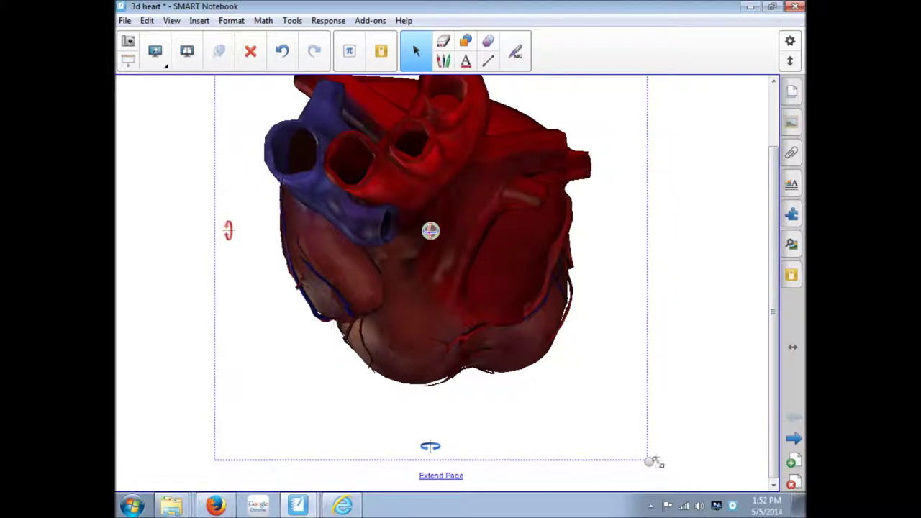
{"action": "left_click_drag", "start_coordinate": [649, 461], "coordinate": [548, 308]}
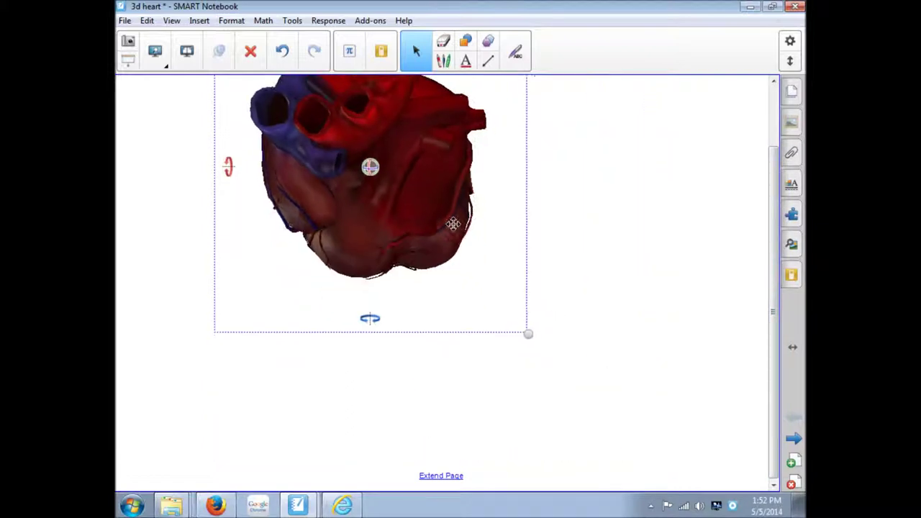
{"action": "left_click_drag", "start_coordinate": [438, 208], "coordinate": [542, 311]}
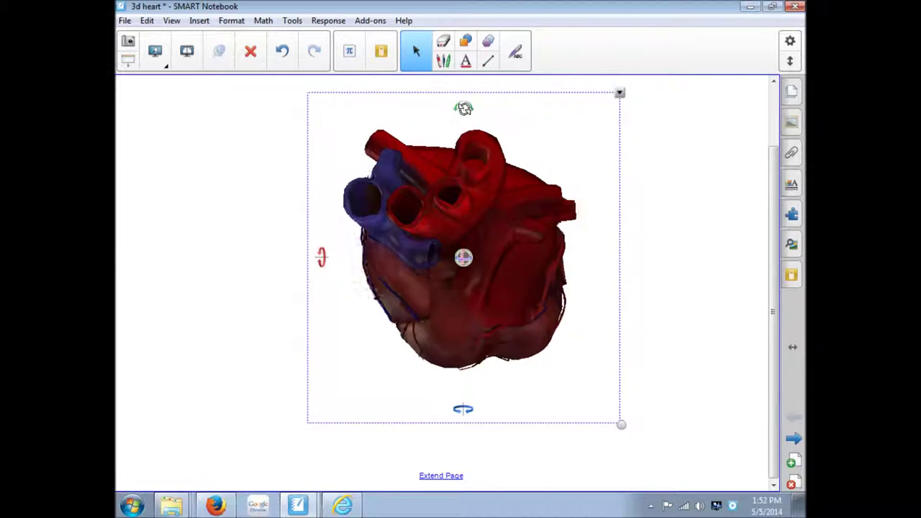
Step: Rotate the heart model about its separate axes and freely in all directions, and reset its rotation
{"action": "left_click_drag", "start_coordinate": [463, 108], "coordinate": [469, 171]}
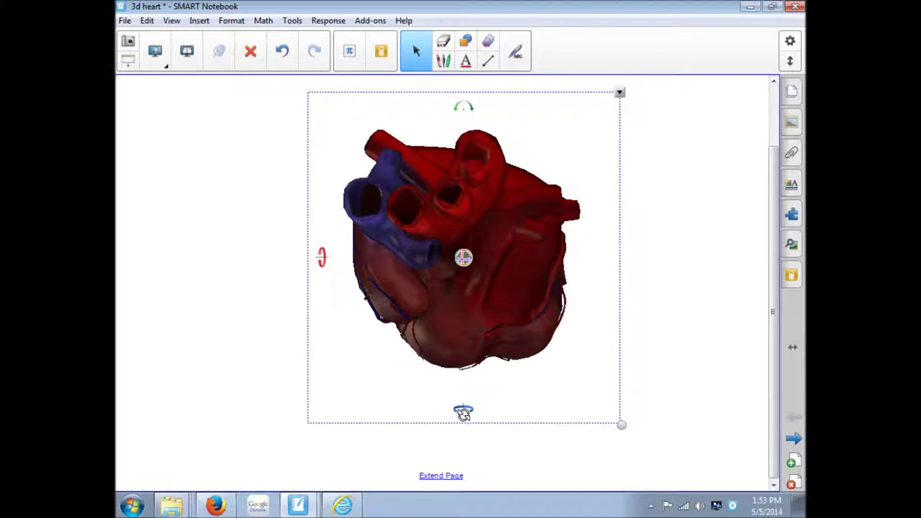
{"action": "mouse_move", "coordinate": [463, 414]}
{"action": "left_mouse_down"}
{"action": "mouse_move", "coordinate": [461, 427]}
{"action": "mouse_move", "coordinate": [448, 419]}
{"action": "mouse_move", "coordinate": [448, 386]}
{"action": "mouse_move", "coordinate": [462, 379]}
{"action": "mouse_move", "coordinate": [490, 396]}
{"action": "mouse_move", "coordinate": [487, 425]}
{"action": "mouse_move", "coordinate": [461, 434]}
{"action": "mouse_move", "coordinate": [450, 422]}
{"action": "mouse_move", "coordinate": [457, 389]}
{"action": "mouse_move", "coordinate": [473, 384]}
{"action": "mouse_move", "coordinate": [475, 420]}
{"action": "mouse_move", "coordinate": [457, 421]}
{"action": "mouse_move", "coordinate": [446, 405]}
{"action": "mouse_move", "coordinate": [481, 386]}
{"action": "mouse_move", "coordinate": [487, 400]}
{"action": "mouse_move", "coordinate": [453, 411]}
{"action": "mouse_move", "coordinate": [455, 389]}
{"action": "mouse_move", "coordinate": [475, 382]}
{"action": "mouse_move", "coordinate": [480, 405]}
{"action": "mouse_move", "coordinate": [465, 411]}
{"action": "mouse_move", "coordinate": [470, 395]}
{"action": "mouse_move", "coordinate": [467, 402]}
{"action": "left_mouse_up"}
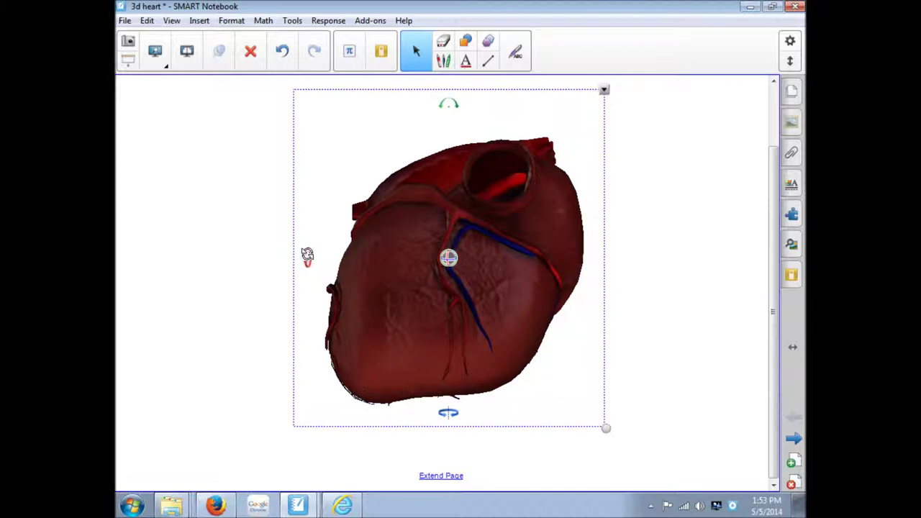
{"action": "left_click_drag", "start_coordinate": [308, 255], "coordinate": [442, 263]}
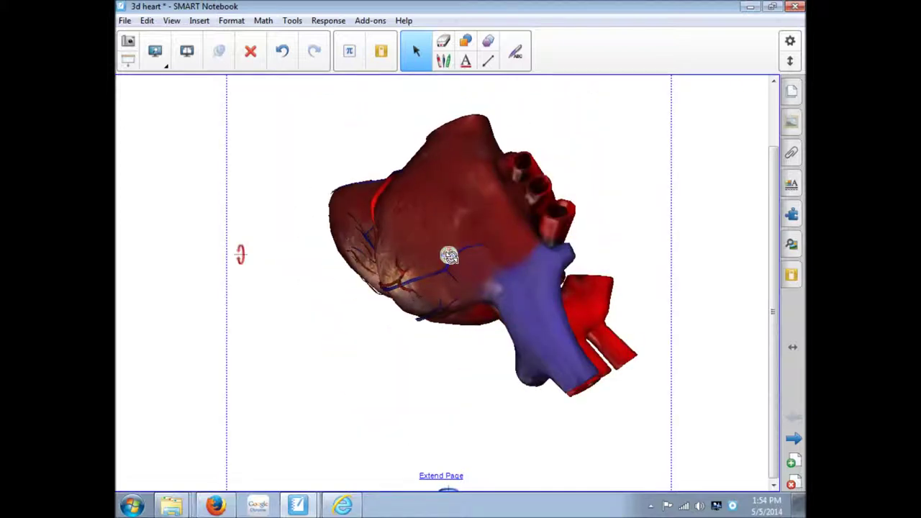
{"action": "left_click_drag", "start_coordinate": [449, 255], "coordinate": [675, 90]}
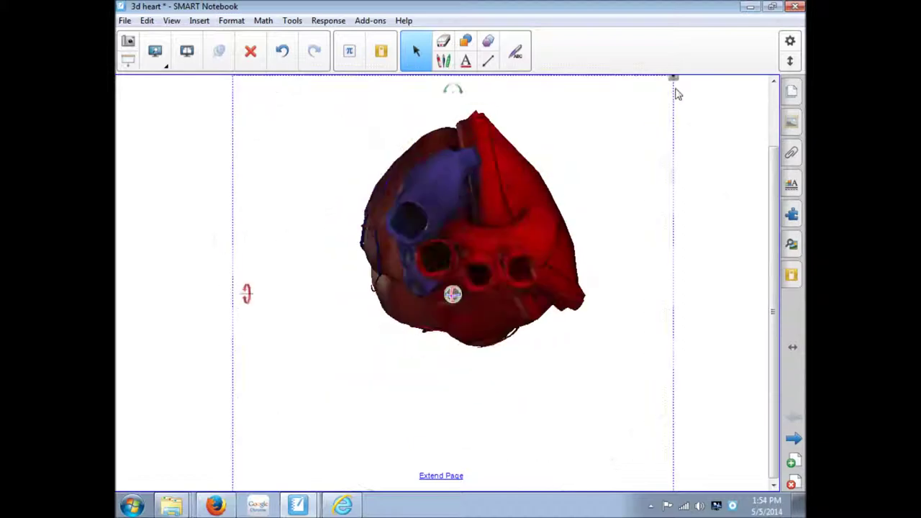
{"action": "left_click", "coordinate": [674, 79]}
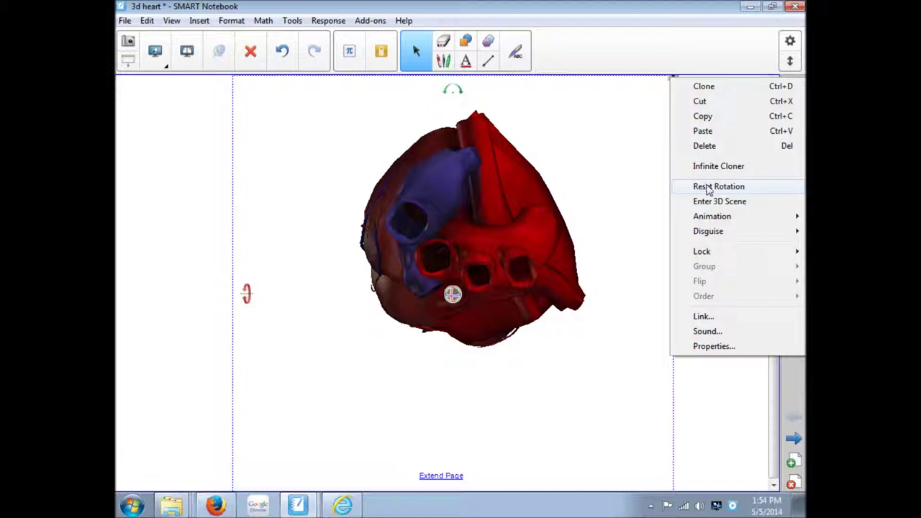
{"action": "left_click", "coordinate": [709, 188]}
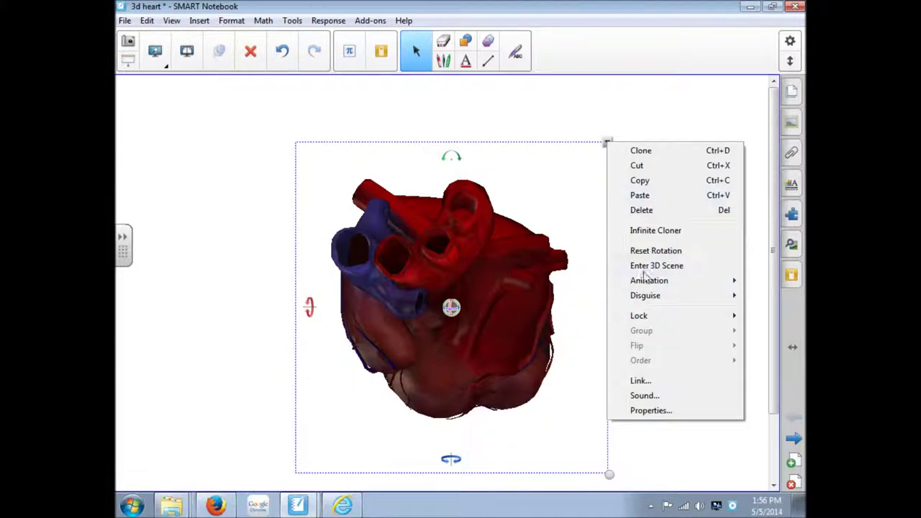
Step: Disguise the heart model as a magician's hat and toggle the disguise several times, leaving the heart revealed
{"action": "mouse_move", "coordinate": [655, 303]}
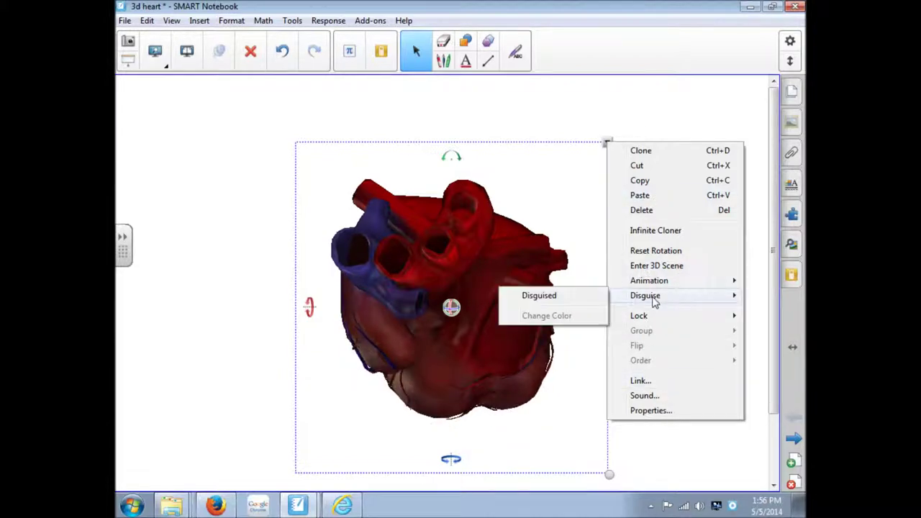
{"action": "left_click", "coordinate": [563, 295]}
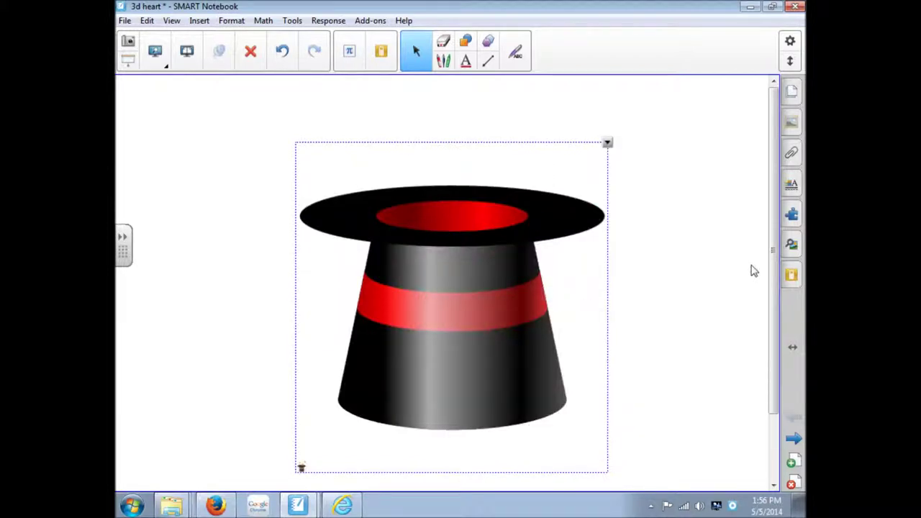
{"action": "left_click", "coordinate": [301, 471]}
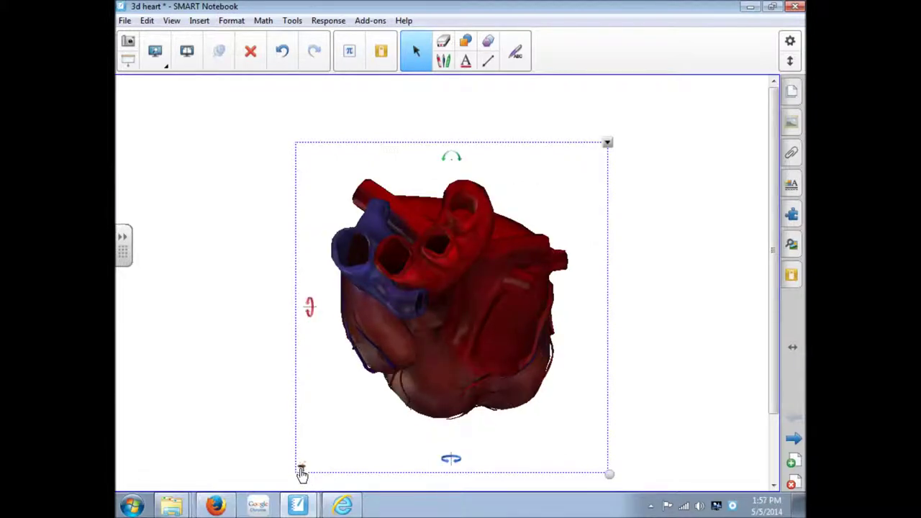
{"action": "left_click", "coordinate": [302, 472]}
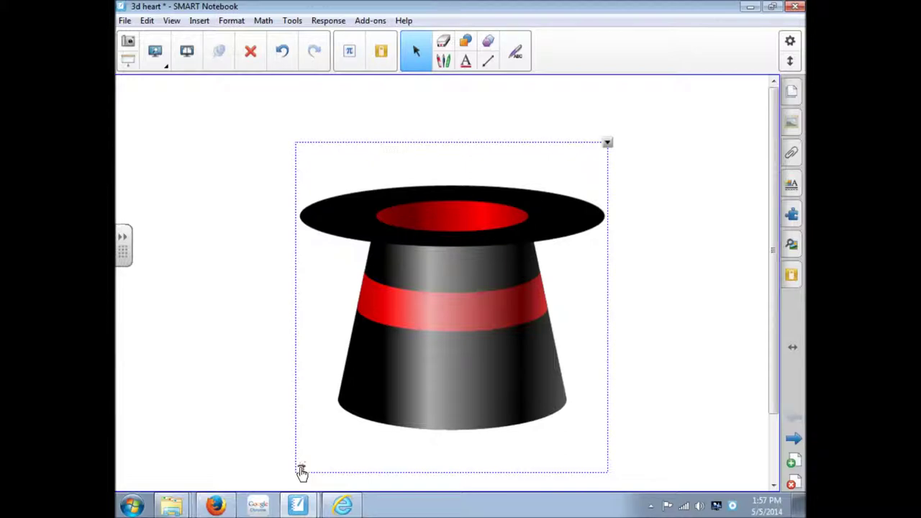
{"action": "left_click", "coordinate": [301, 472]}
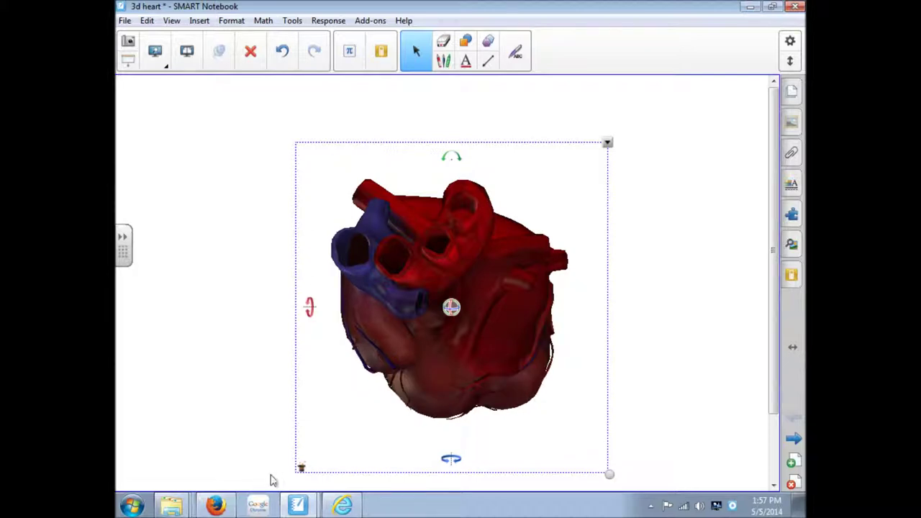
{"action": "left_click", "coordinate": [302, 472]}
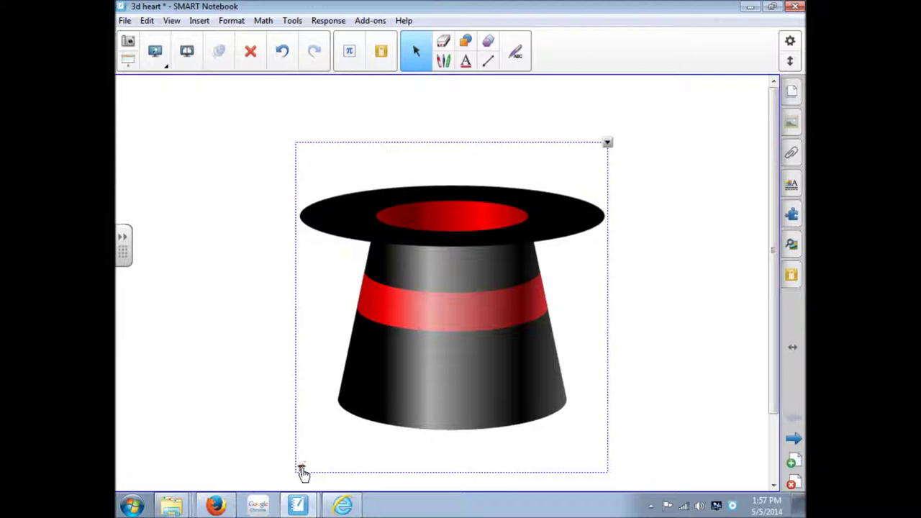
{"action": "left_click", "coordinate": [608, 143]}
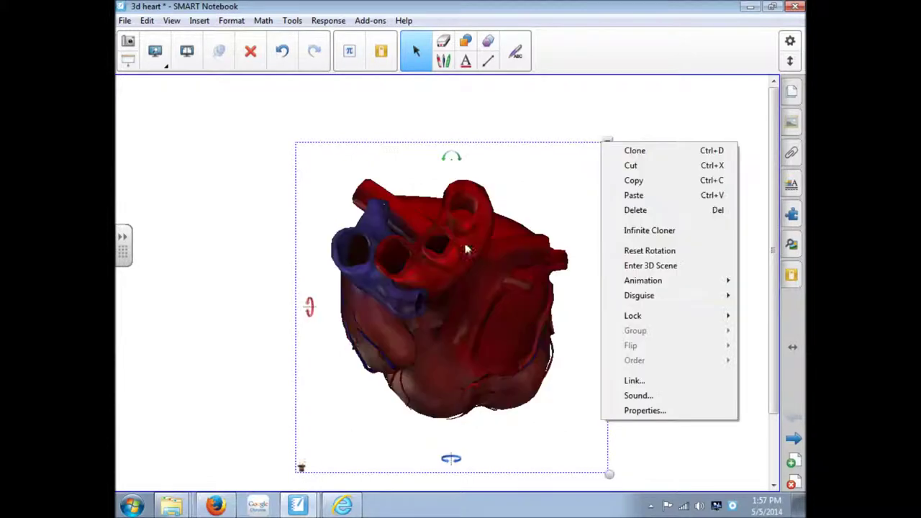
{"action": "left_click", "coordinate": [253, 202]}
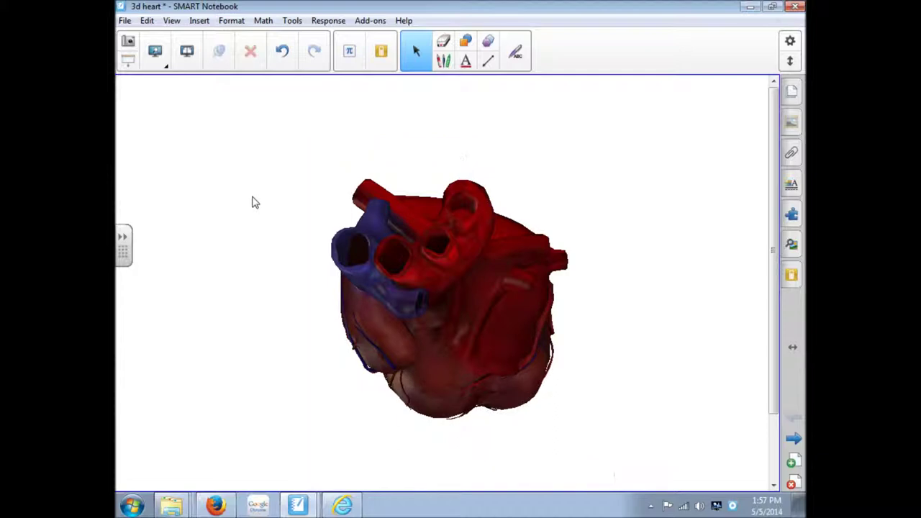
Step: Add a label to the blue vessel of the heart model and set its text to "vein"
{"action": "right_click", "coordinate": [366, 270]}
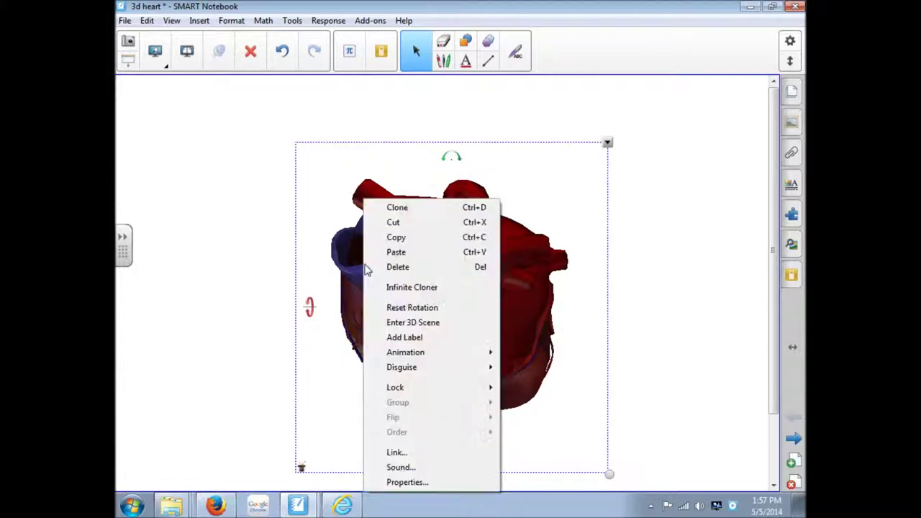
{"action": "left_click", "coordinate": [398, 338]}
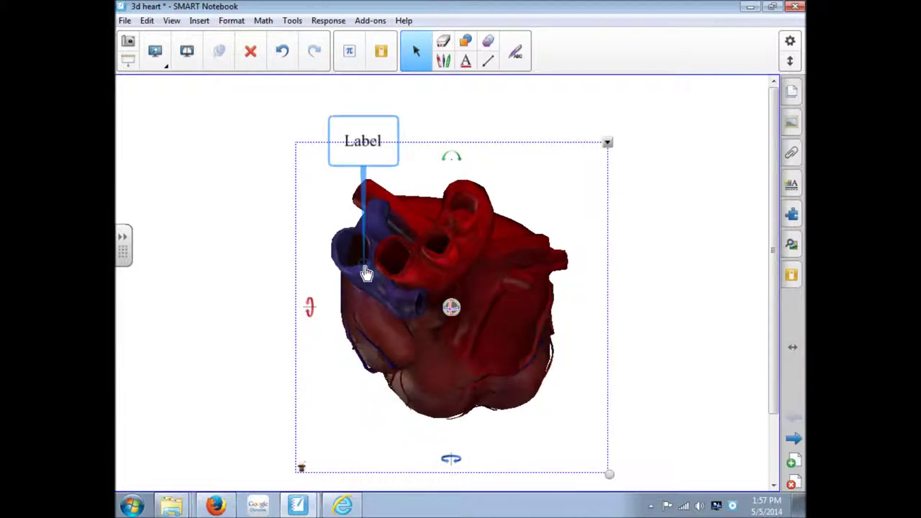
{"action": "double_click", "coordinate": [363, 142]}
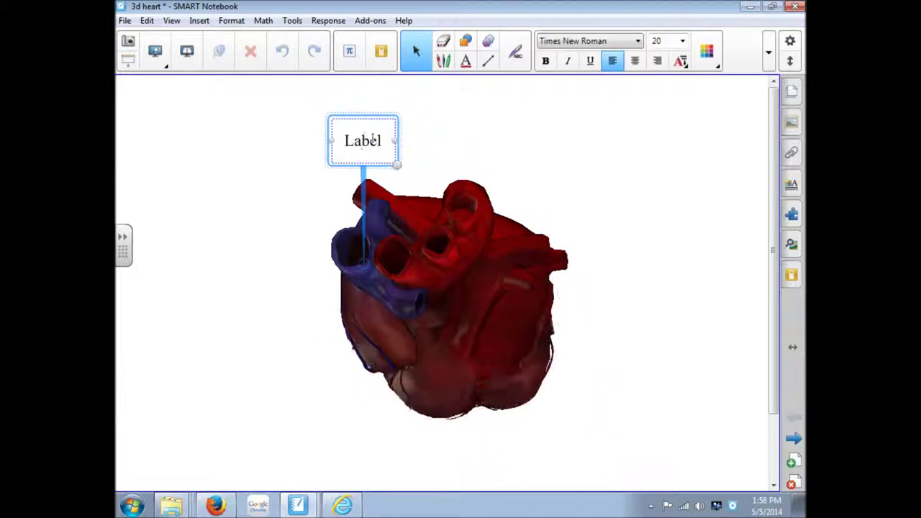
{"action": "left_click_drag", "start_coordinate": [380, 140], "coordinate": [339, 132]}
{"action": "type", "text": "vein"}
{"action": "left_click", "coordinate": [447, 144]}
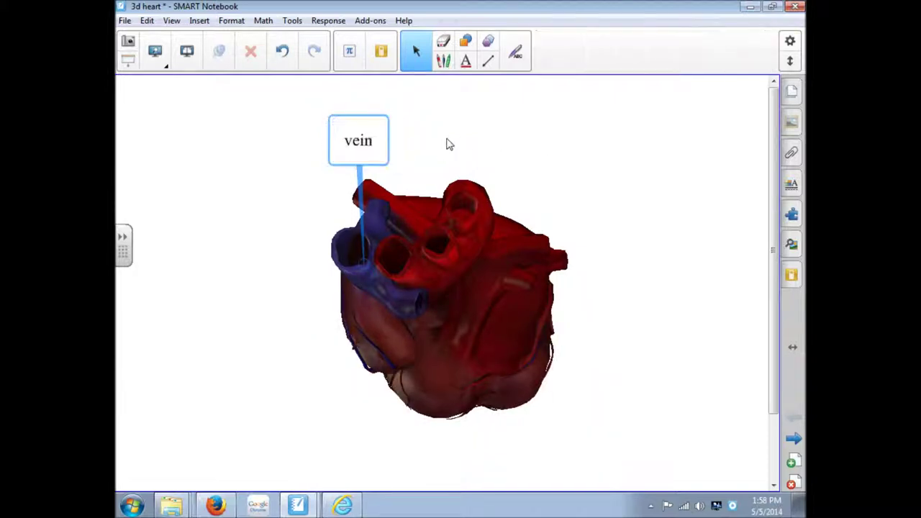
Step: Add a label reading "artery" to the large red vessel at the top of the heart and move it out to the model's upper right
{"action": "right_click", "coordinate": [469, 225]}
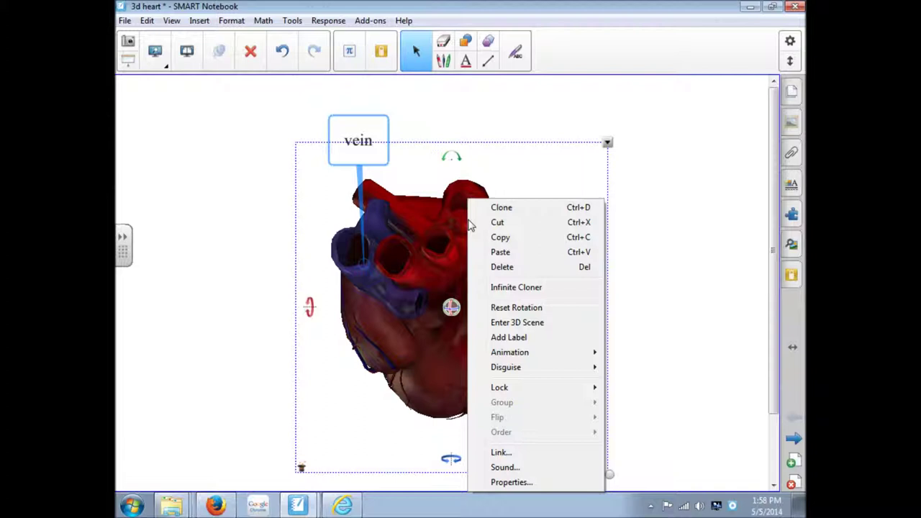
{"action": "left_click", "coordinate": [509, 337]}
{"action": "type", "text": "art"}
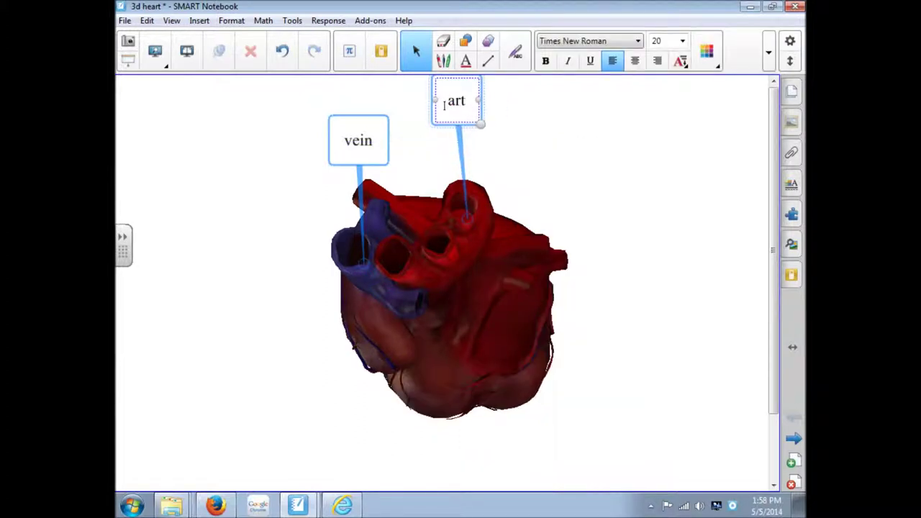
{"action": "type", "text": "ery"}
{"action": "left_click", "coordinate": [543, 117]}
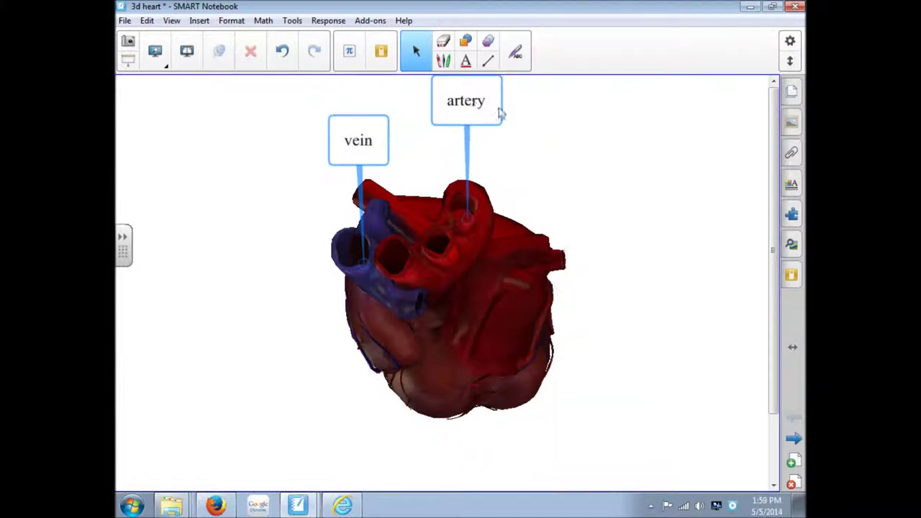
{"action": "left_click_drag", "start_coordinate": [502, 113], "coordinate": [686, 129]}
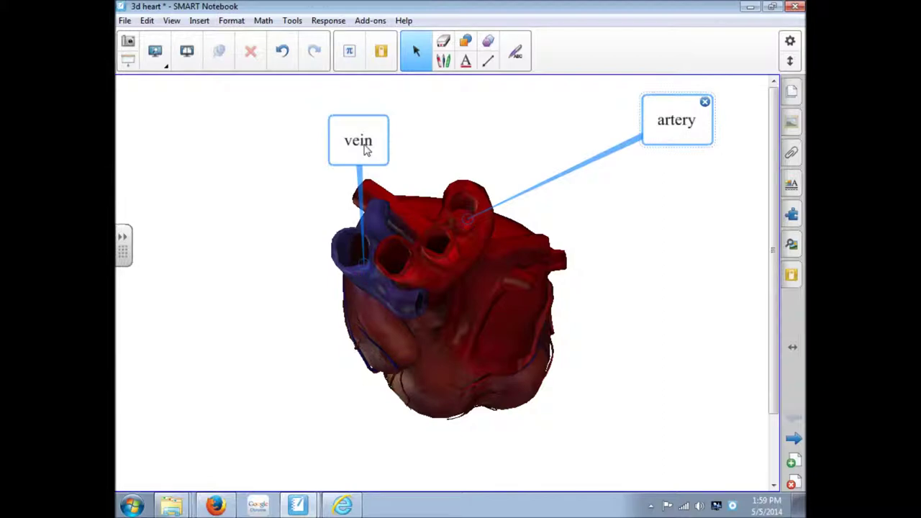
Step: Move the "vein" label to the heart's upper left and rotate the model freely, ending with the heart upright and its vessels on top
{"action": "left_click_drag", "start_coordinate": [365, 148], "coordinate": [200, 129]}
{"action": "left_click", "coordinate": [467, 298]}
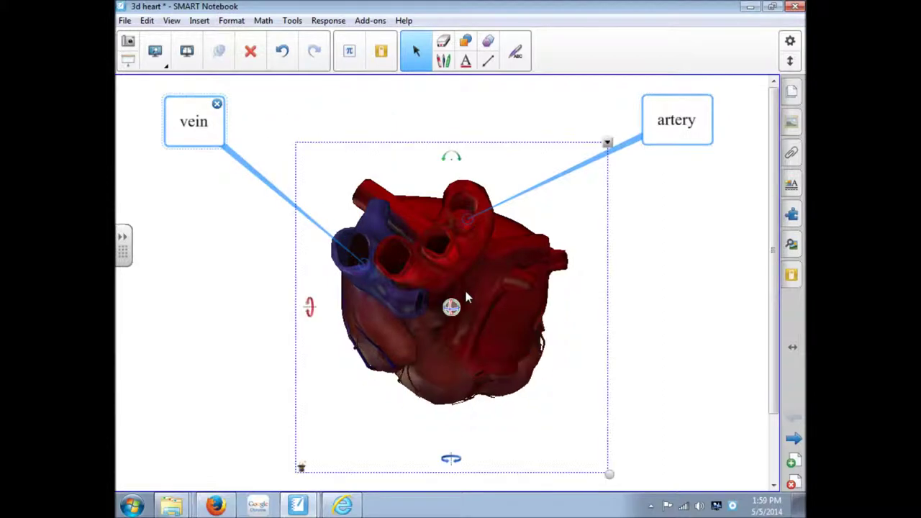
{"action": "left_click_drag", "start_coordinate": [467, 298], "coordinate": [648, 391]}
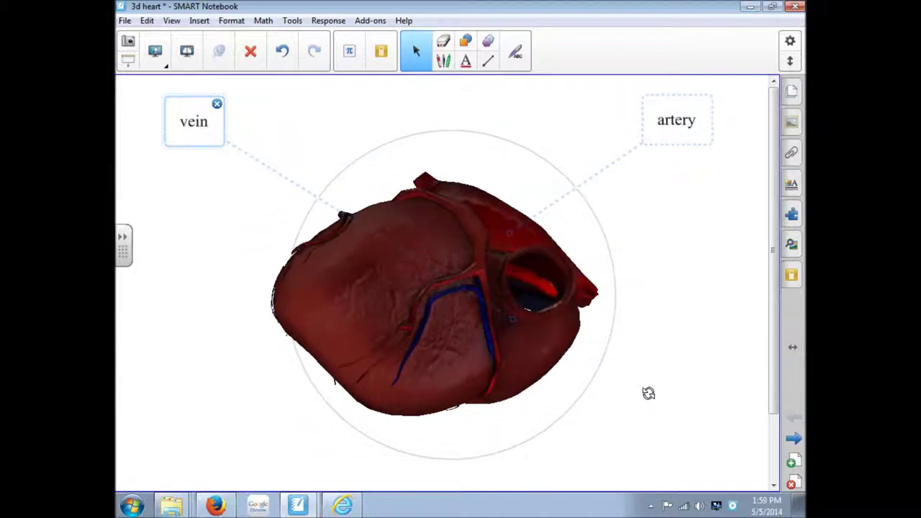
{"action": "left_click_drag", "start_coordinate": [560, 349], "coordinate": [564, 263]}
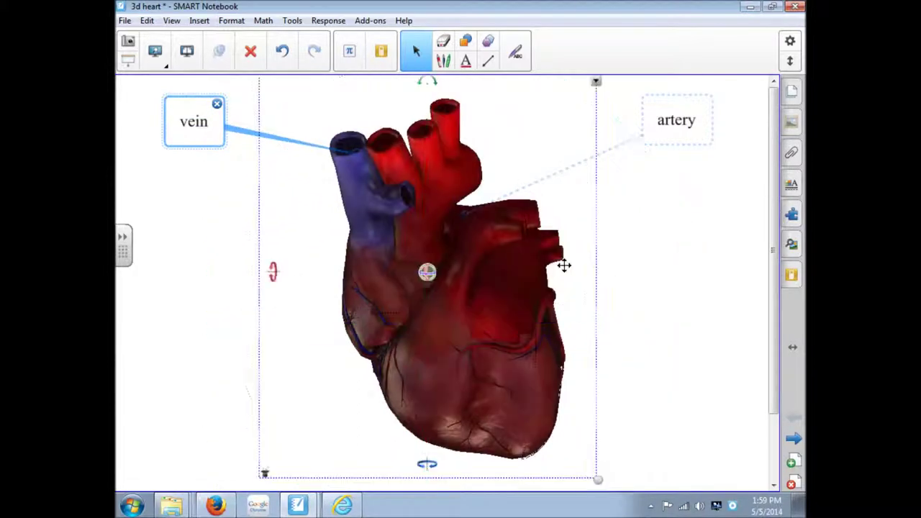
{"action": "left_click", "coordinate": [582, 234]}
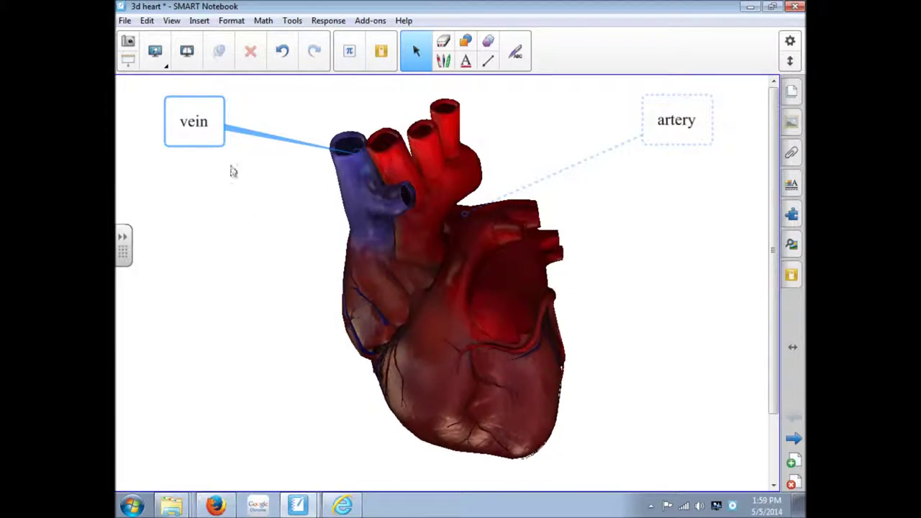
Step: Delete the "artery" and "vein" labels from the heart model
{"action": "mouse_move", "coordinate": [697, 128]}
{"action": "left_click", "coordinate": [704, 101]}
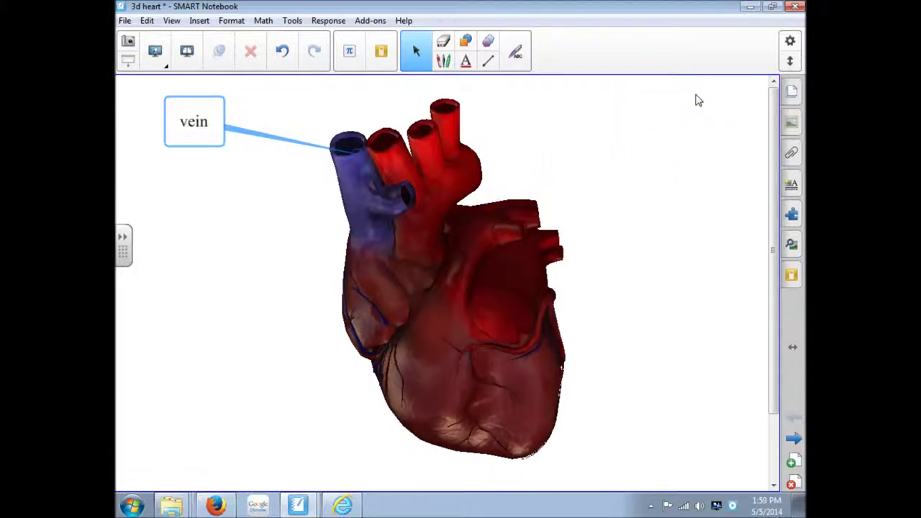
{"action": "left_click", "coordinate": [181, 121]}
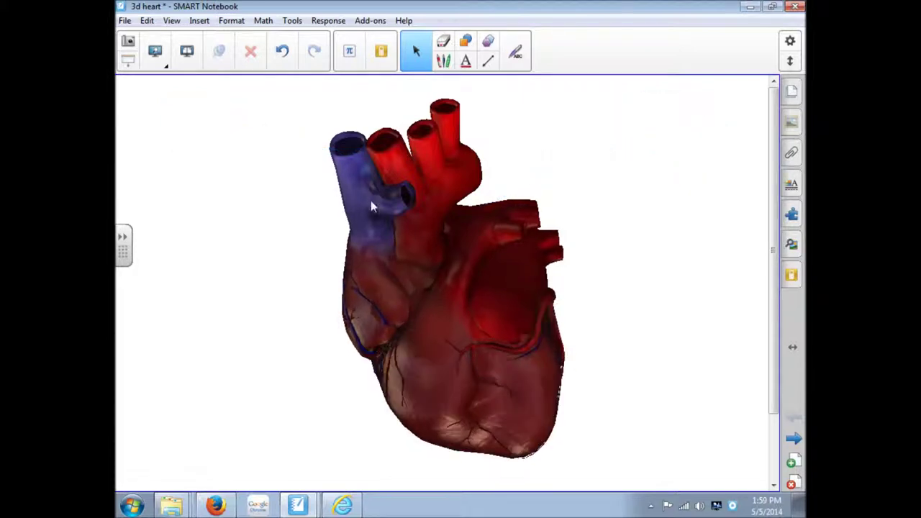
Step: Go to the next page, tilt the ring-shaped building model to show its interior, and add a label near its centre
{"action": "left_click", "coordinate": [795, 440]}
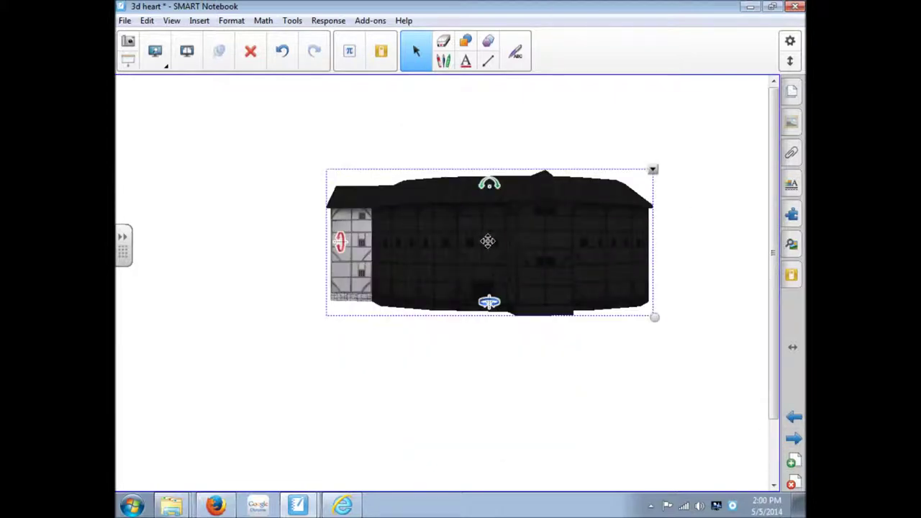
{"action": "right_click", "coordinate": [493, 288]}
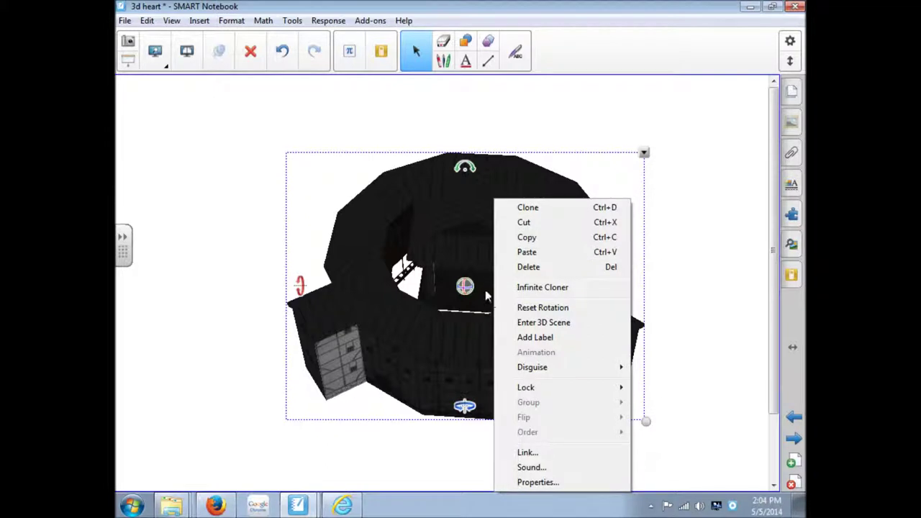
{"action": "left_click", "coordinate": [521, 337]}
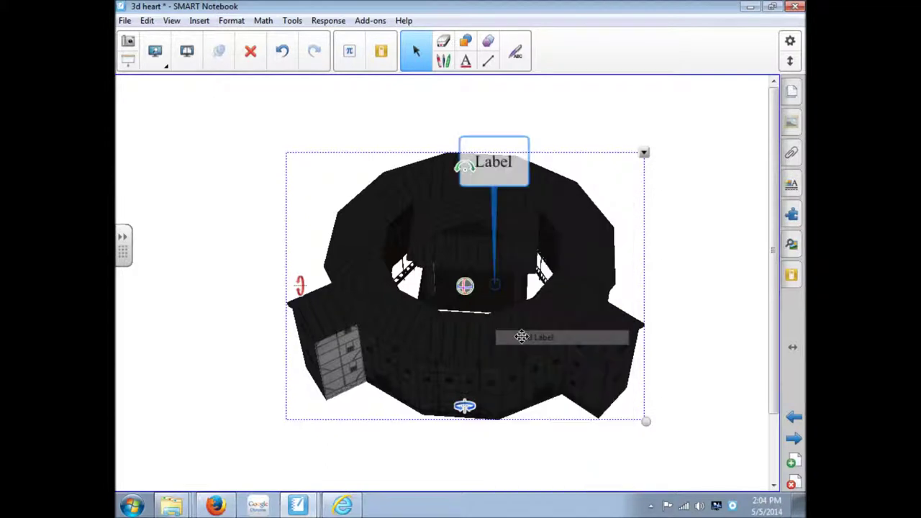
Step: Handwrite "Stage" in red ink beside the building model and use it as the content of the central label at the model's upper left
{"action": "mouse_move", "coordinate": [194, 142]}
{"action": "left_mouse_down"}
{"action": "mouse_move", "coordinate": [185, 146]}
{"action": "mouse_move", "coordinate": [179, 183]}
{"action": "left_mouse_up"}
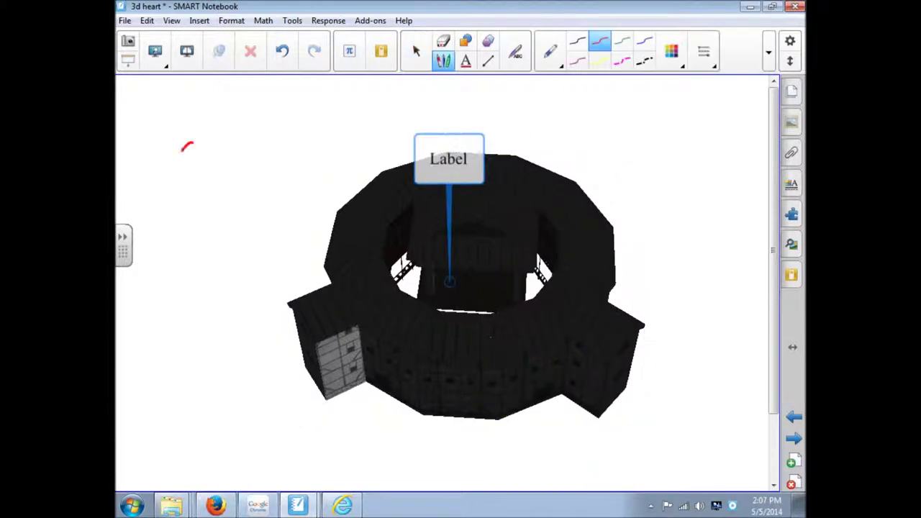
{"action": "left_click_drag", "start_coordinate": [211, 137], "coordinate": [216, 167]}
{"action": "left_click_drag", "start_coordinate": [200, 152], "coordinate": [225, 148]}
{"action": "left_click_drag", "start_coordinate": [239, 146], "coordinate": [238, 159]}
{"action": "mouse_move", "coordinate": [246, 143]}
{"action": "left_mouse_down"}
{"action": "mouse_move", "coordinate": [257, 138]}
{"action": "mouse_move", "coordinate": [258, 159]}
{"action": "left_mouse_up"}
{"action": "left_click_drag", "start_coordinate": [271, 141], "coordinate": [257, 172]}
{"action": "left_click_drag", "start_coordinate": [273, 142], "coordinate": [291, 144]}
{"action": "left_click", "coordinate": [416, 50]}
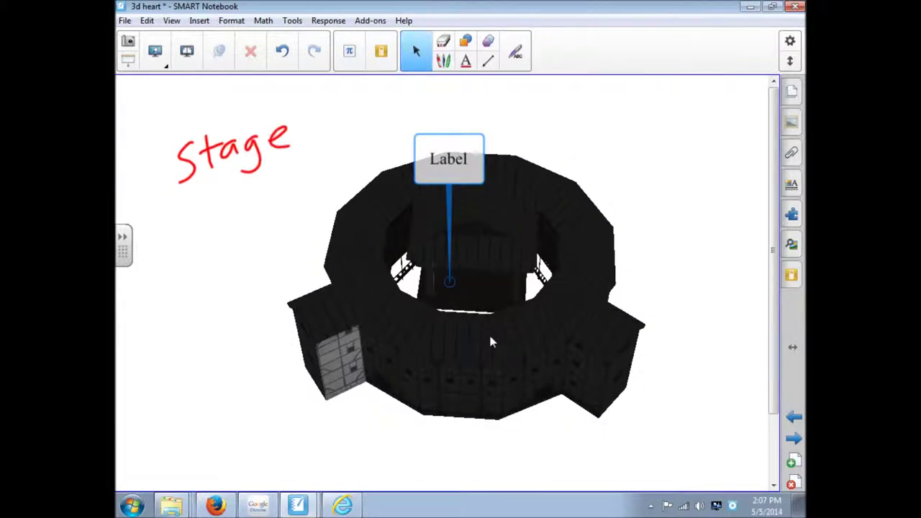
{"action": "left_click_drag", "start_coordinate": [231, 153], "coordinate": [214, 133]}
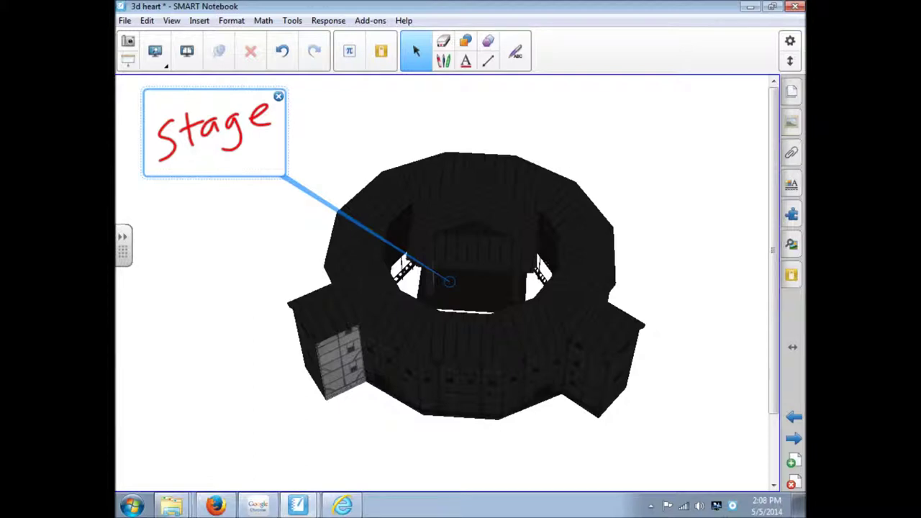
Step: Add a label to the building's right-hand block with handwritten red "Entrance" as its content and place it at the model's upper right
{"action": "right_click", "coordinate": [490, 337]}
{"action": "left_click", "coordinate": [647, 205]}
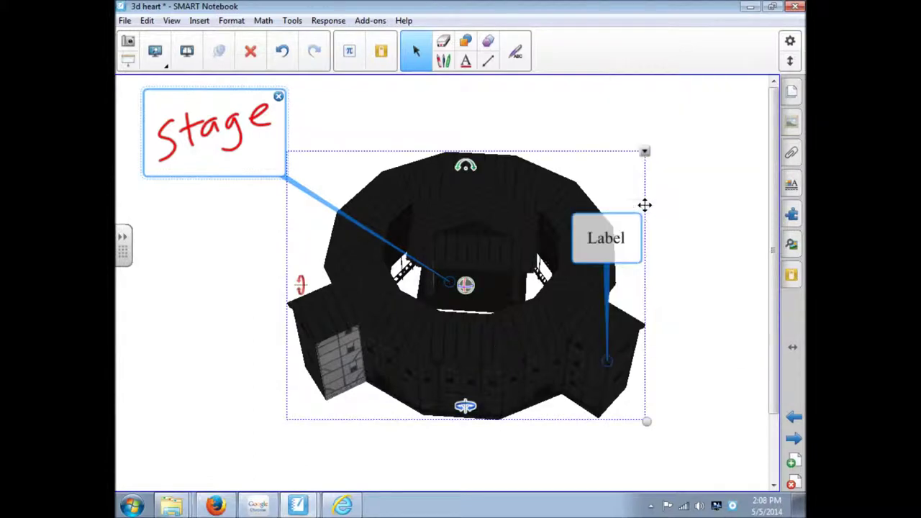
{"action": "mouse_move", "coordinate": [525, 101]}
{"action": "left_mouse_down"}
{"action": "mouse_move", "coordinate": [550, 122]}
{"action": "mouse_move", "coordinate": [668, 116]}
{"action": "left_mouse_up"}
{"action": "left_click_drag", "start_coordinate": [594, 112], "coordinate": [676, 133]}
Step: Add a label to the building's left-hand block with handwritten red "exit" as its content and place it beside the model
{"action": "left_click", "coordinate": [645, 151]}
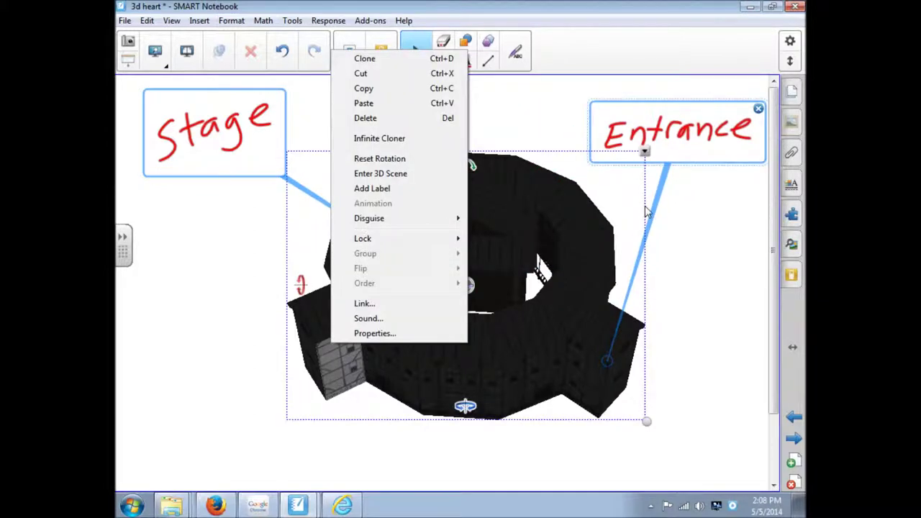
{"action": "left_click", "coordinate": [369, 188]}
{"action": "mouse_move", "coordinate": [167, 260]}
{"action": "left_mouse_down"}
{"action": "mouse_move", "coordinate": [206, 265]}
{"action": "mouse_move", "coordinate": [261, 252]}
{"action": "mouse_move", "coordinate": [329, 219]}
{"action": "mouse_move", "coordinate": [196, 270]}
{"action": "left_mouse_up"}
Step: Rotate the labelled building model freely in all directions
{"action": "left_click", "coordinate": [370, 185]}
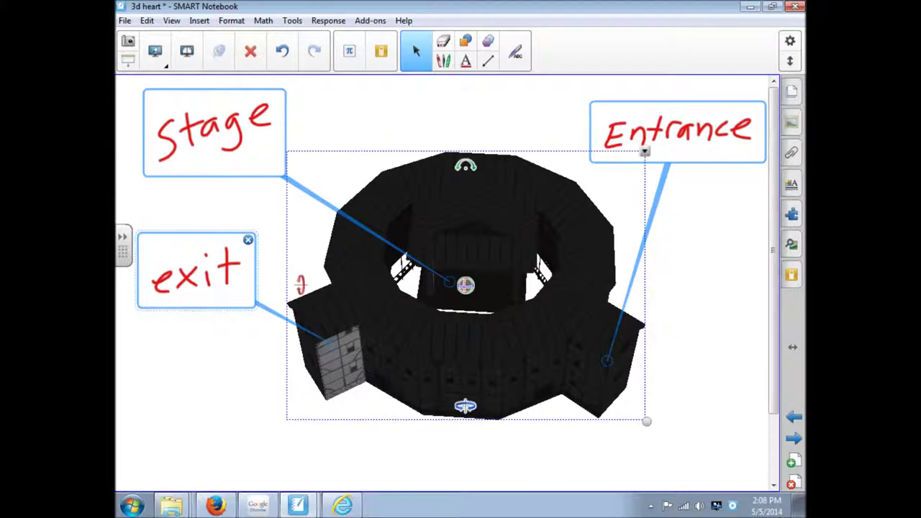
{"action": "left_click_drag", "start_coordinate": [370, 185], "coordinate": [461, 266]}
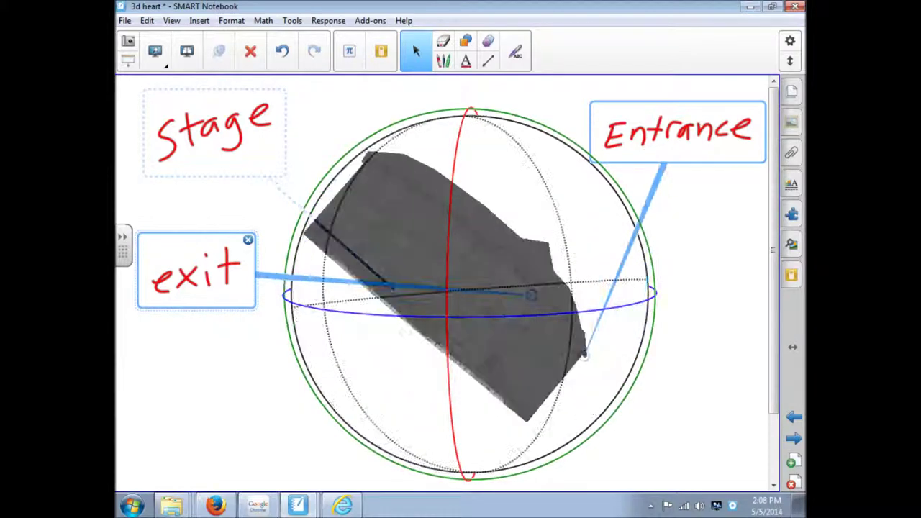